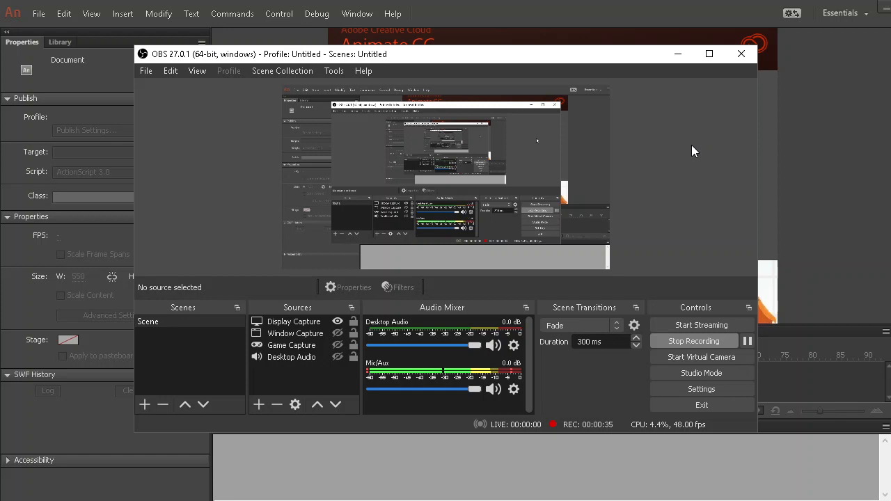
- Create a new ActionScript 3.0 document and set its stage size to 880 by 495 px
left_click(574, 11)
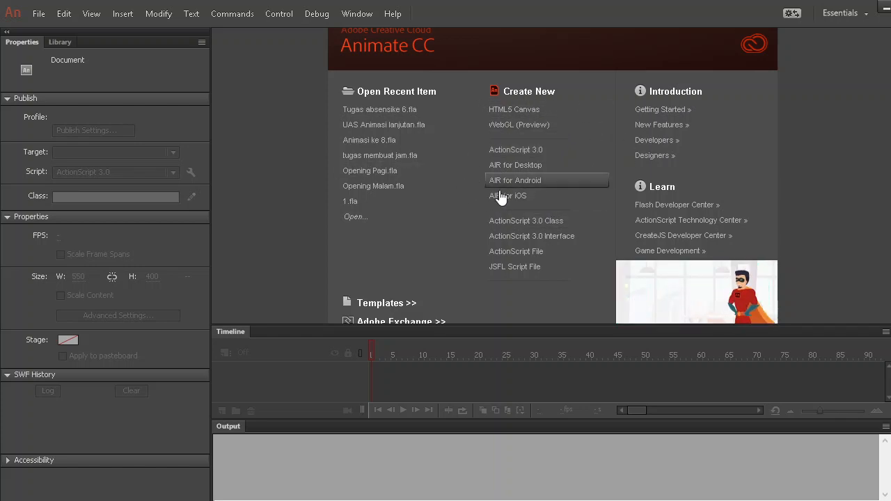
left_click(515, 151)
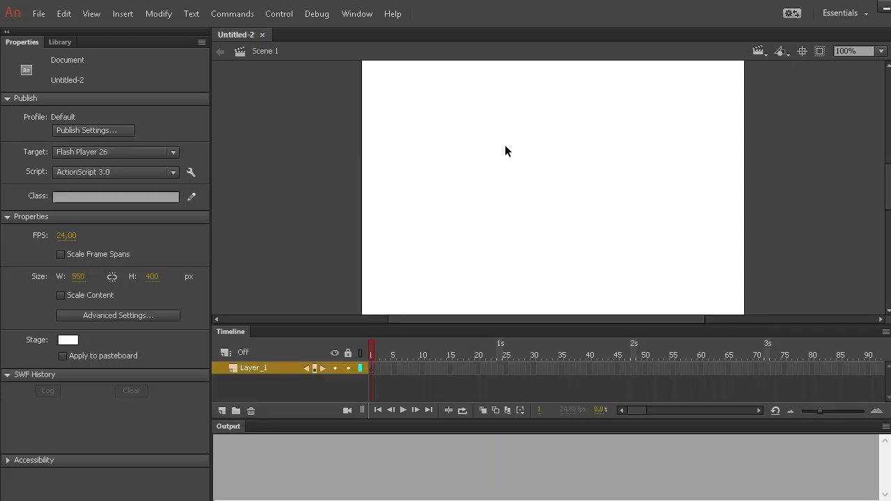
left_click(78, 278)
type("880")
left_click(151, 276)
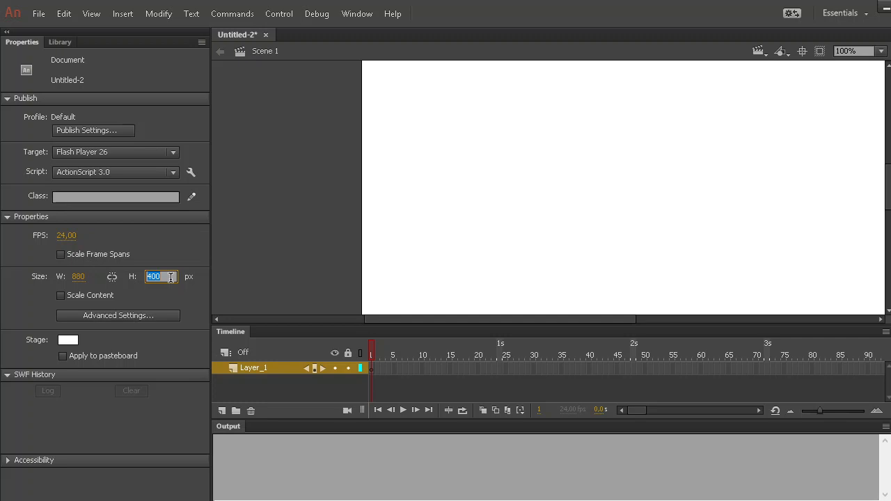
type("495")
left_click(327, 179)
key("ctrl+2")
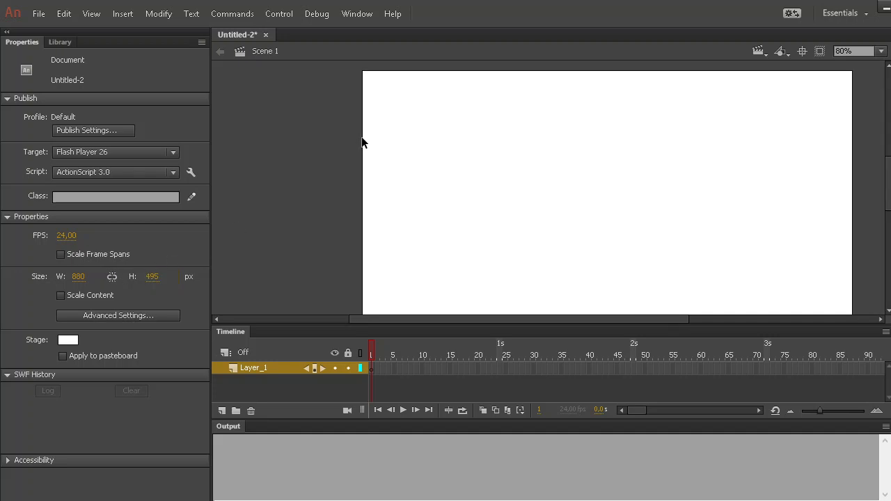
left_click_drag(888, 172, 889, 176)
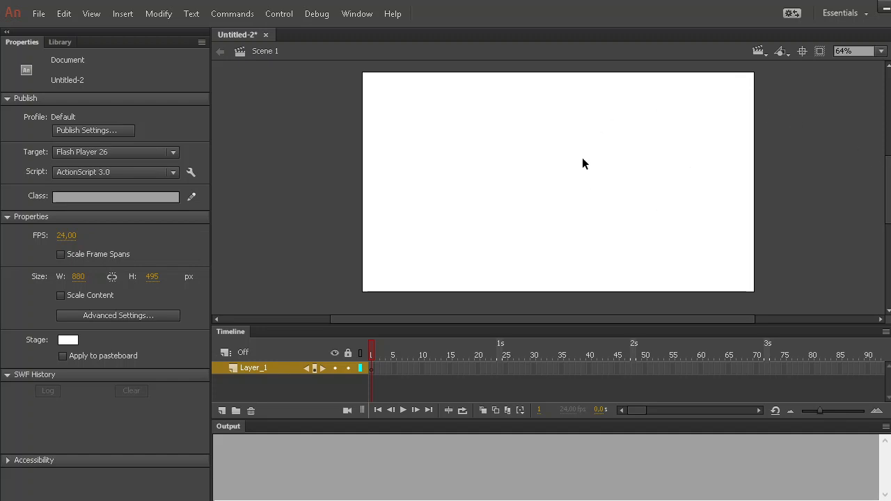
- Import Background Awal.jpg to the stage and align it with the stage at X 0, Y 0
left_click(40, 13)
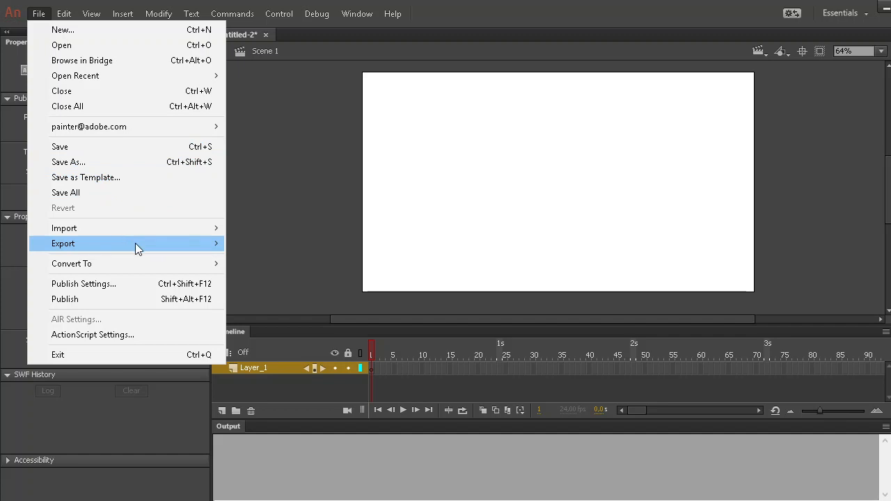
mouse_move(209, 228)
left_click(289, 227)
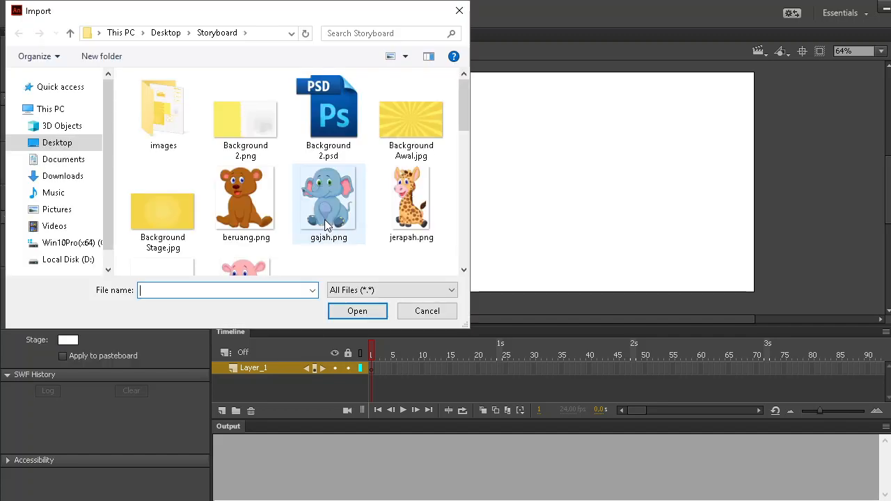
double_click(411, 119)
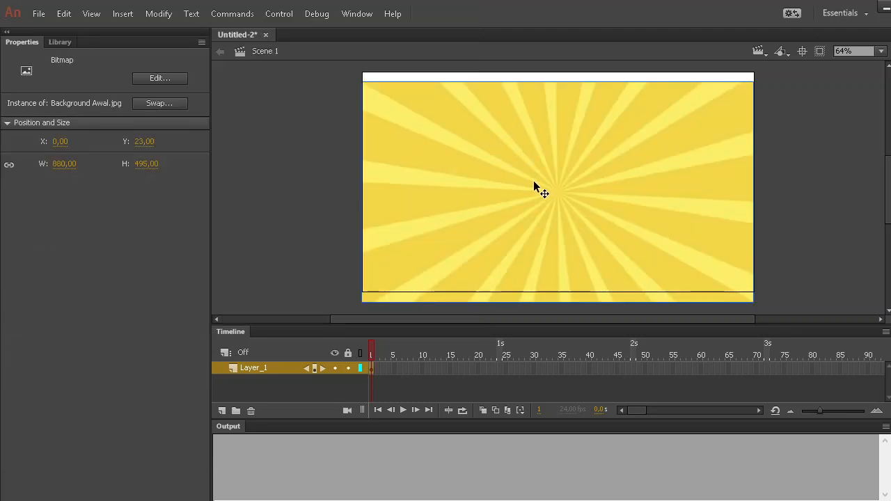
left_click_drag(534, 186, 533, 174)
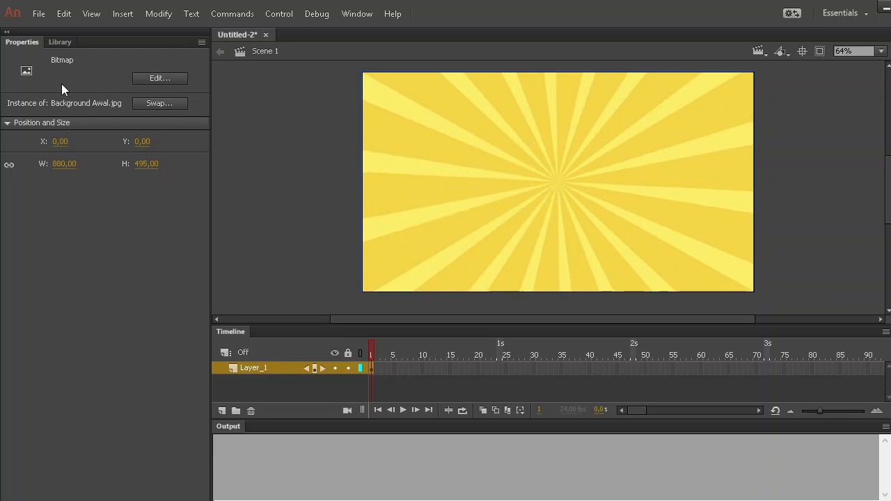
- Import Logo.png to the stage and move it to about X -247, Y -183 so the title sits over the background's middle
left_click(39, 16)
mouse_move(96, 226)
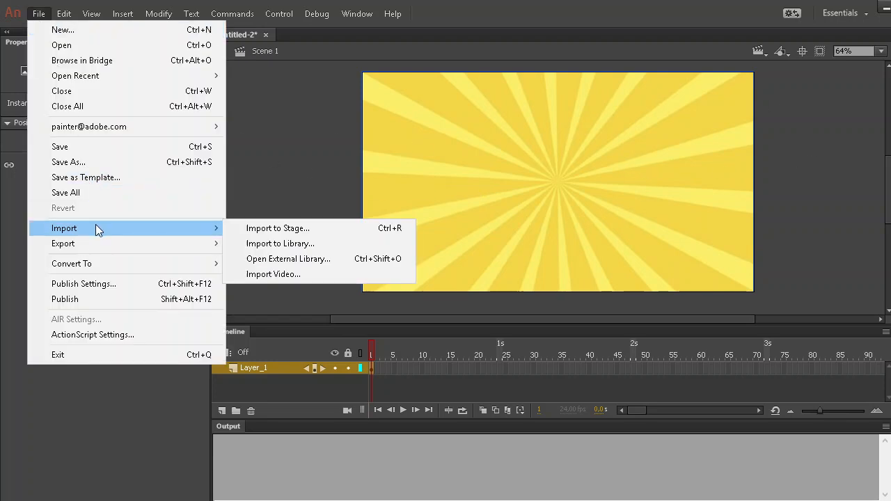
left_click(312, 229)
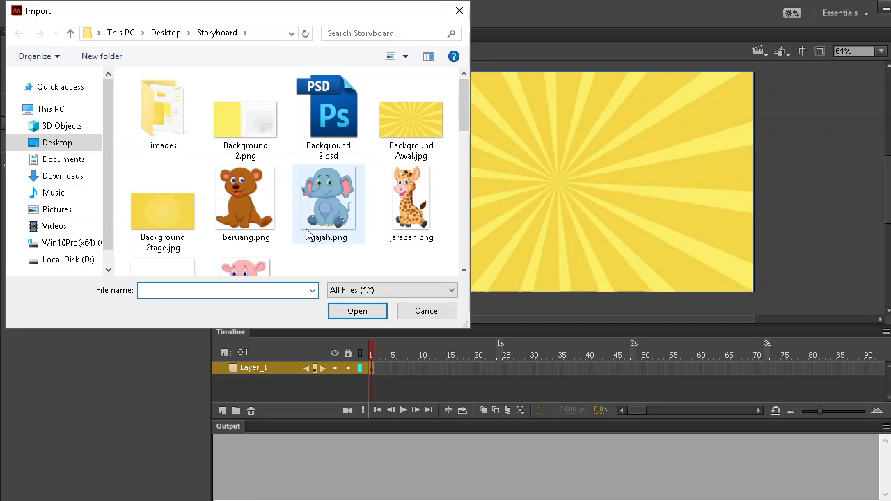
scroll(309, 237, "down", 2)
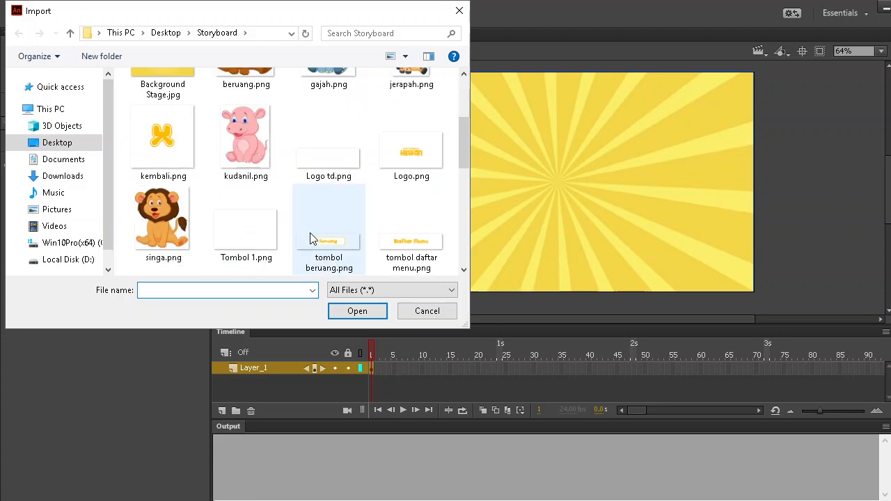
double_click(412, 152)
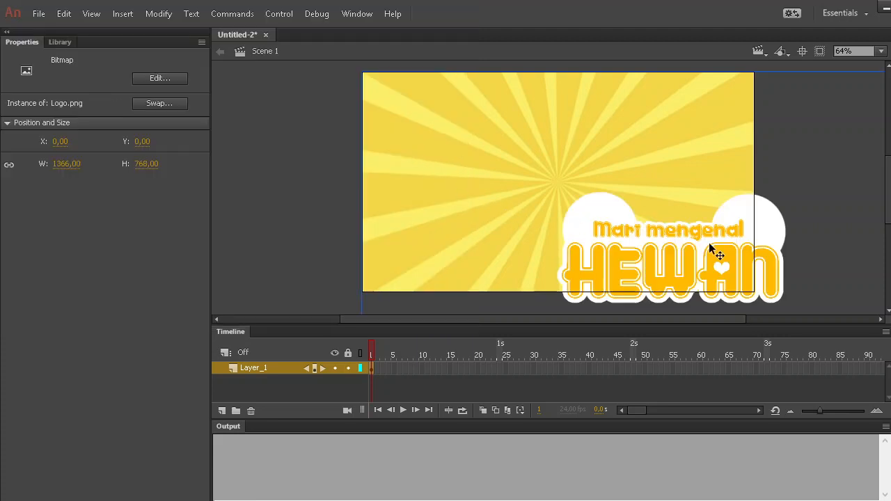
left_click_drag(710, 243, 603, 167)
- Scale the logo proportionally to about 879 by 494 px and position it at about X 0, Y -21
scroll(603, 169, "down", 1)
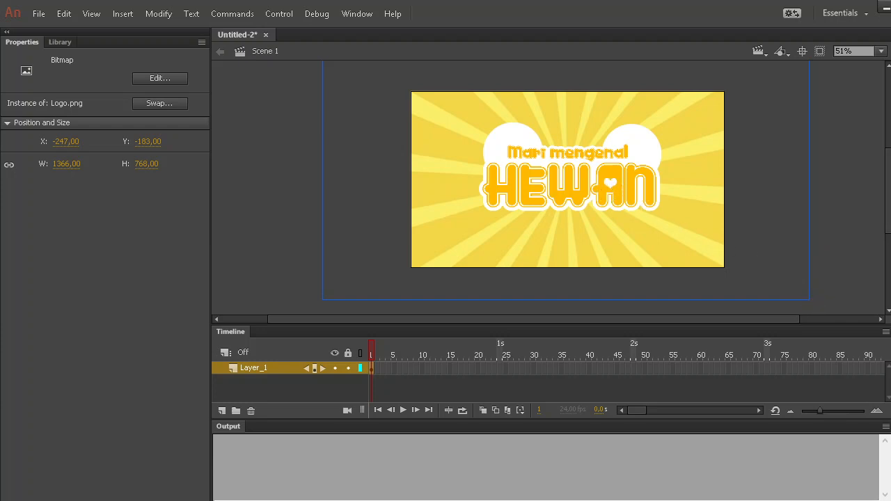
left_click(890, 106)
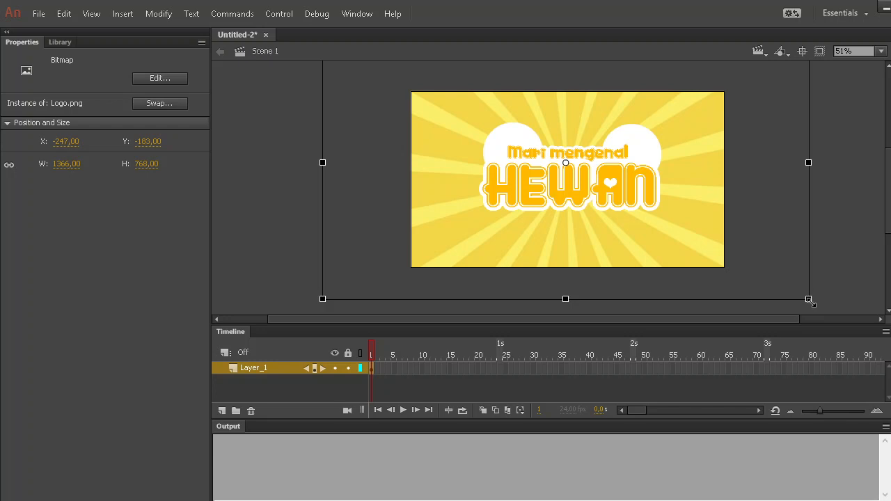
left_click_drag(811, 302, 733, 254)
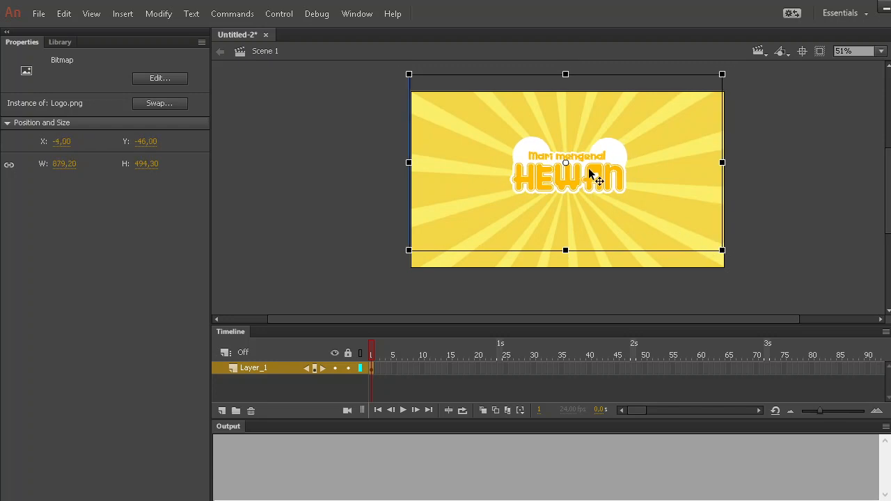
left_click_drag(589, 175, 588, 184)
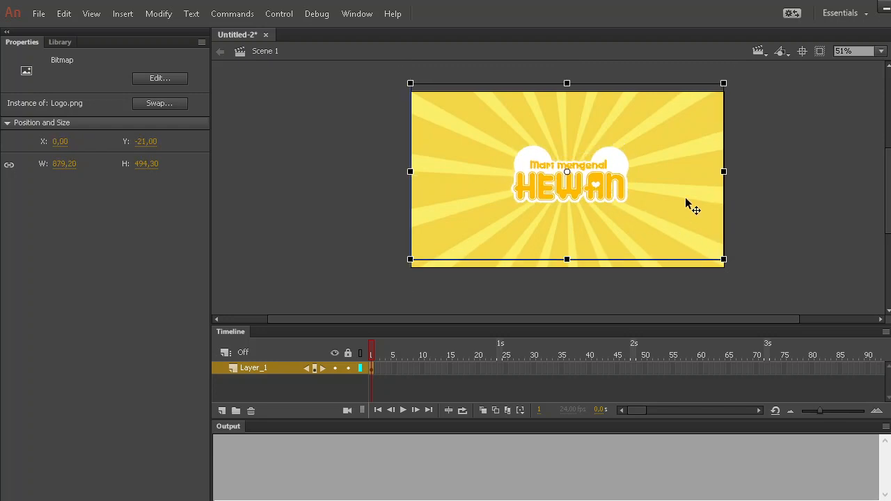
left_click(783, 200)
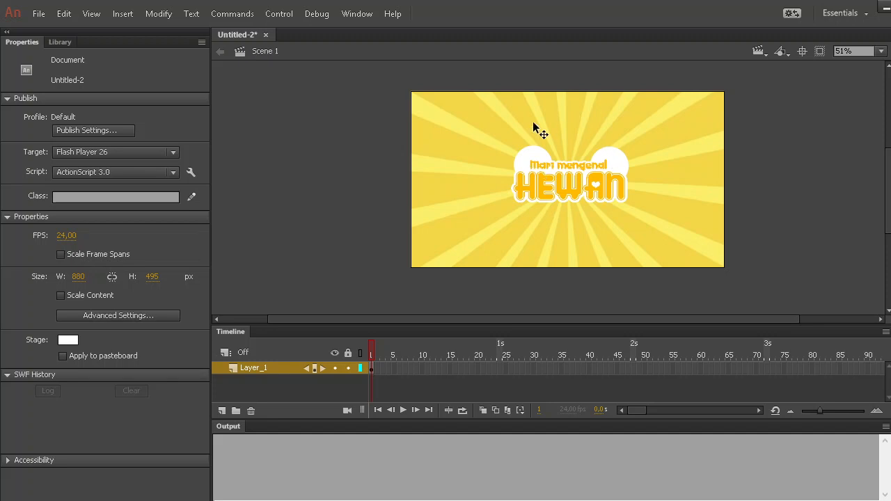
- Import tombol daftar menu.png to the stage and place it below the logo at about X 113, Y 305
left_click(39, 14)
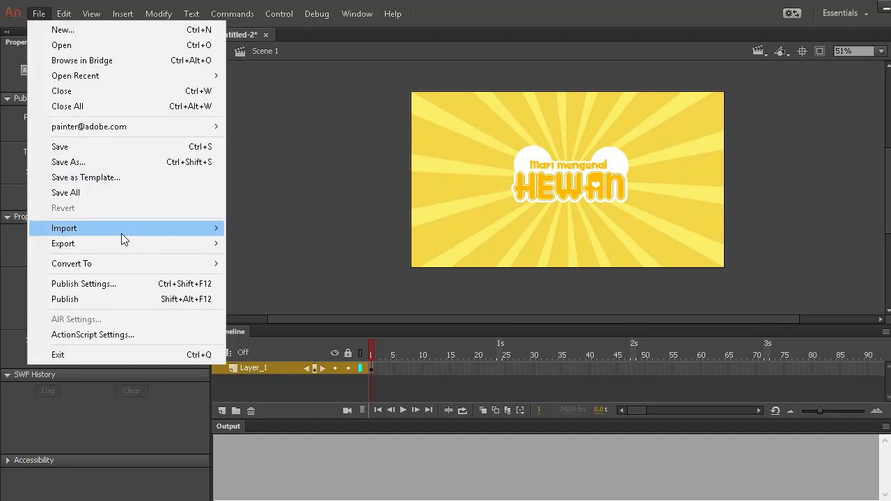
mouse_move(122, 234)
left_click(282, 227)
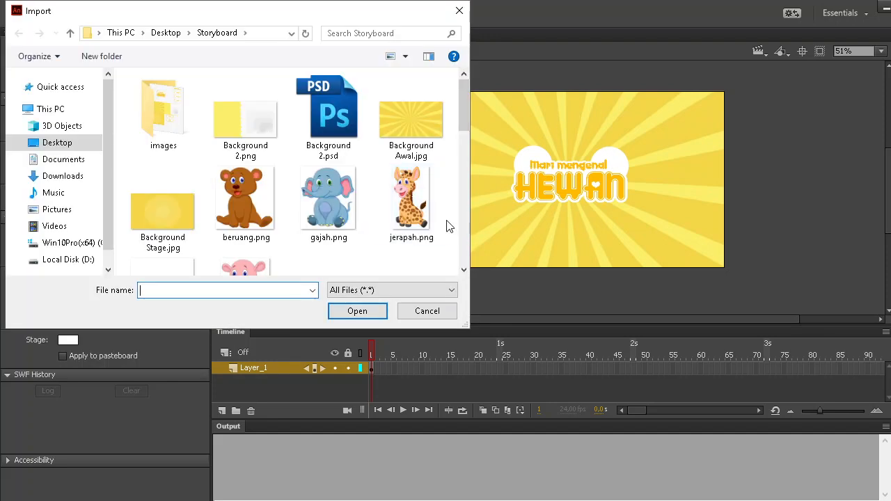
scroll(195, 199, "down", 4)
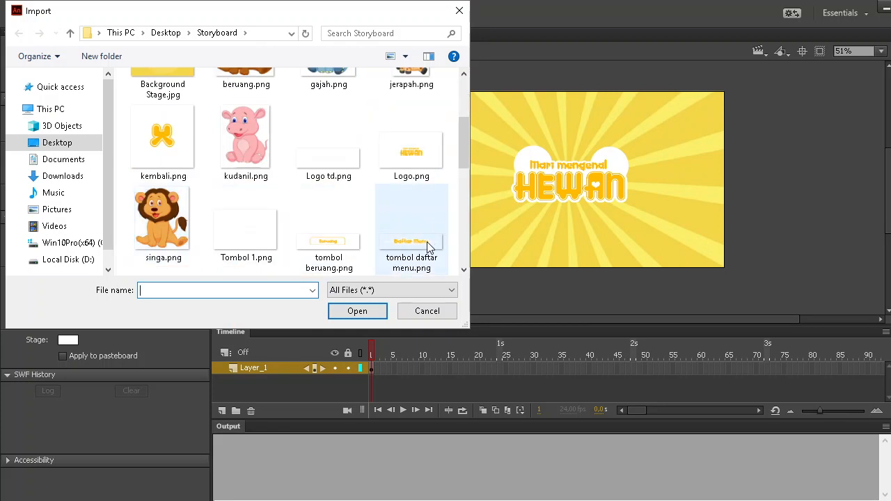
double_click(427, 248)
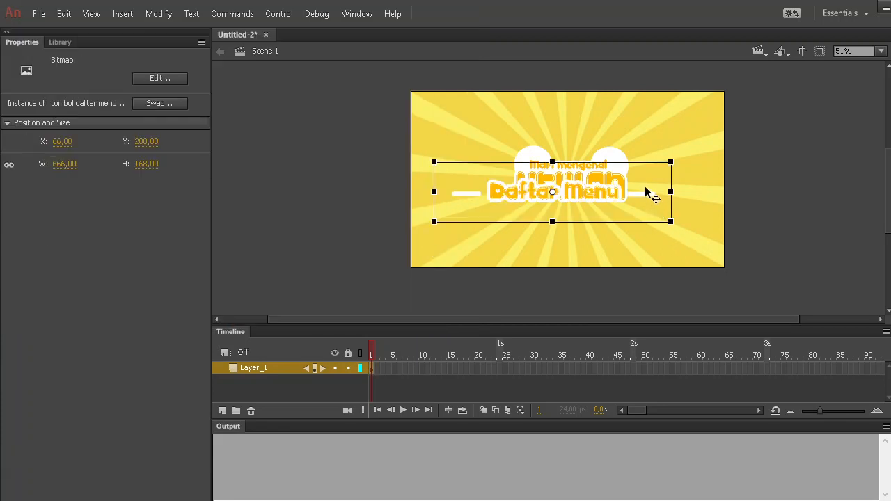
left_click_drag(594, 197, 610, 234)
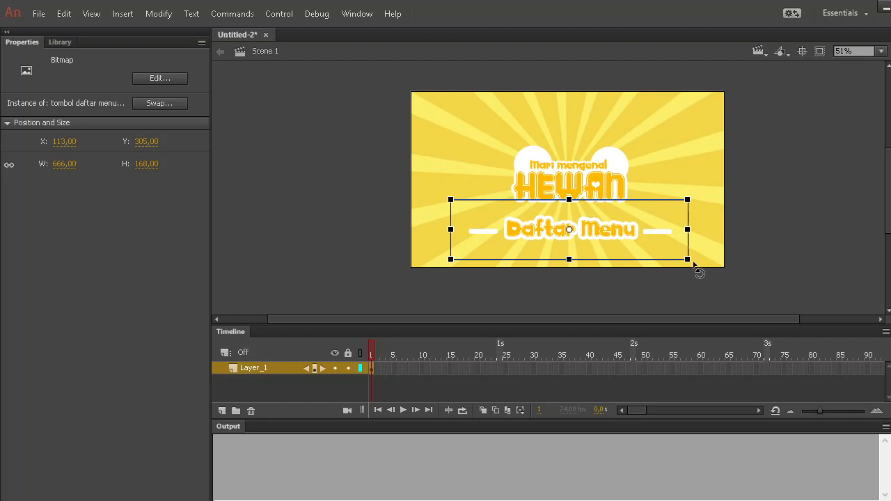
- Scale the Daftar Menu image to about 449 by 113 px and place it just under the logo at about X 221, Y 320
left_click_drag(688, 259, 675, 252)
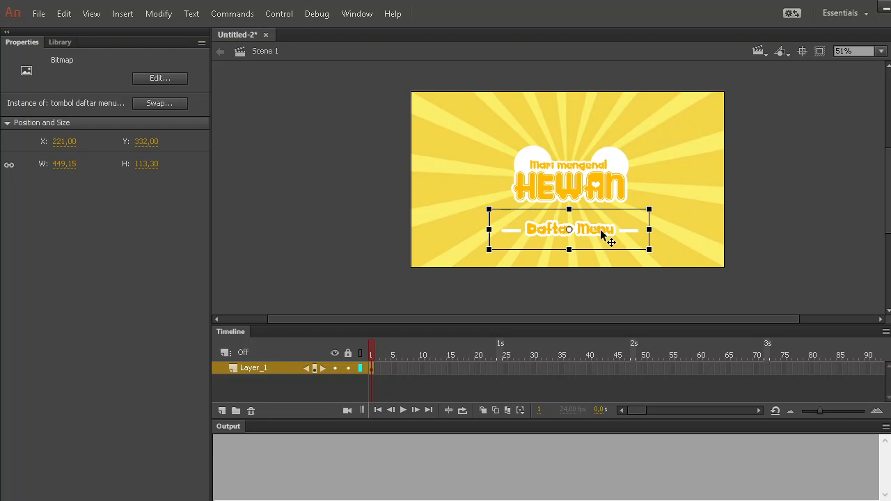
left_click_drag(606, 239, 607, 234)
left_click(760, 223)
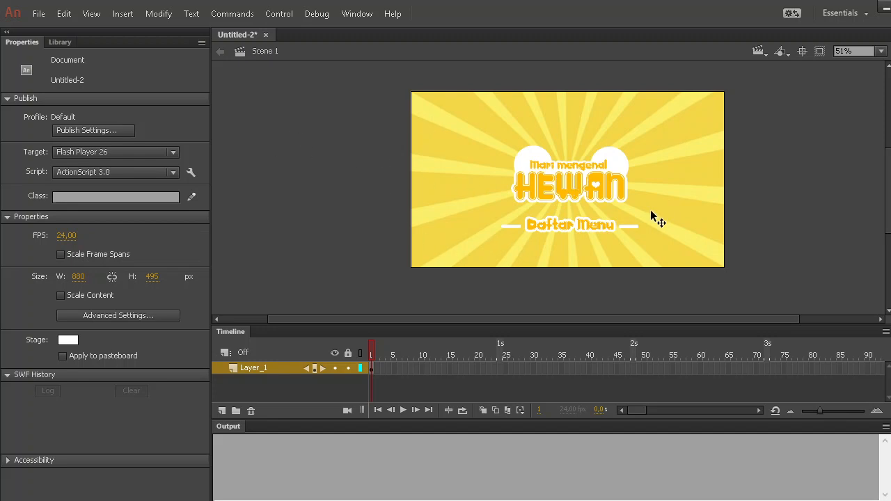
left_click(597, 228)
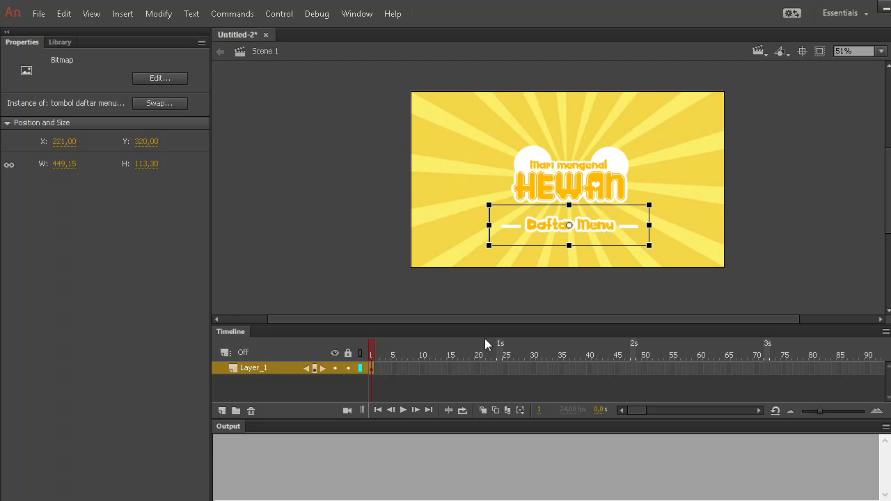
- Insert a blank keyframe at frame 2 of Layer_1
left_click(374, 370)
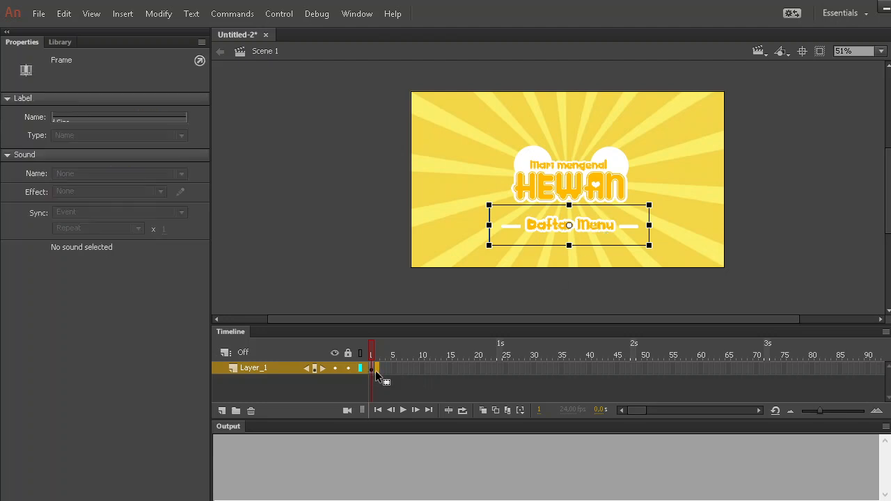
left_click(375, 370)
left_click(371, 368)
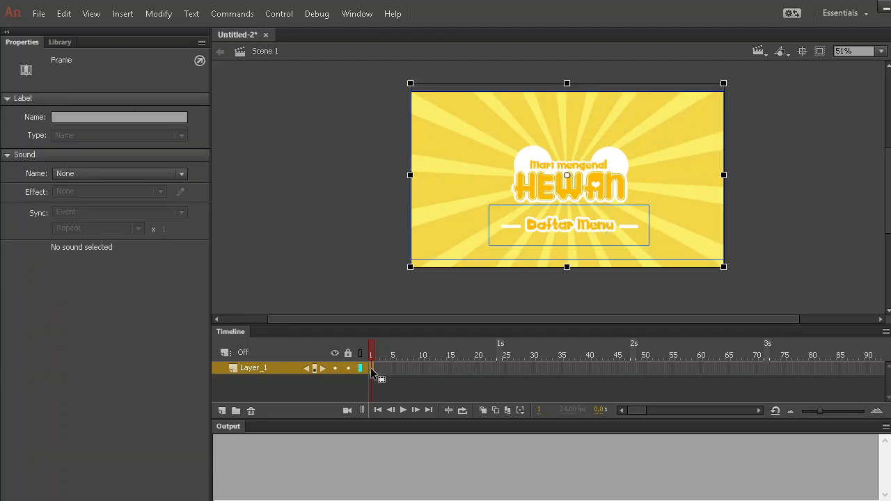
left_click(377, 369)
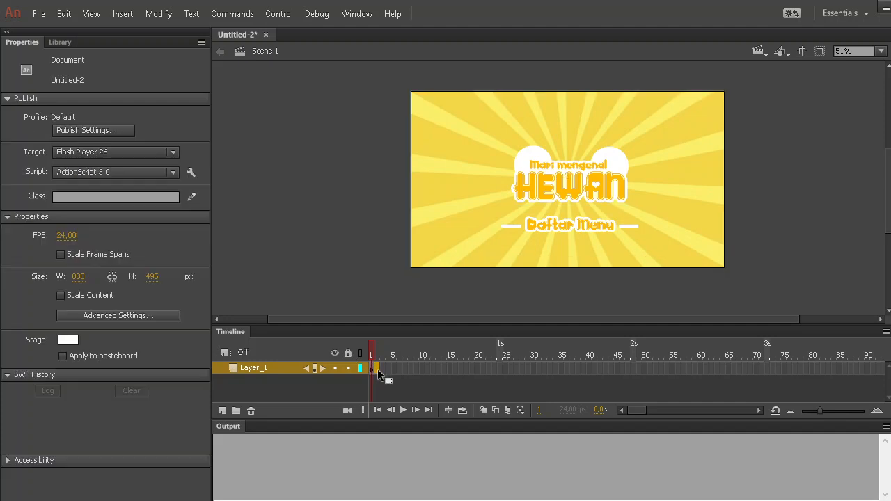
right_click(377, 369)
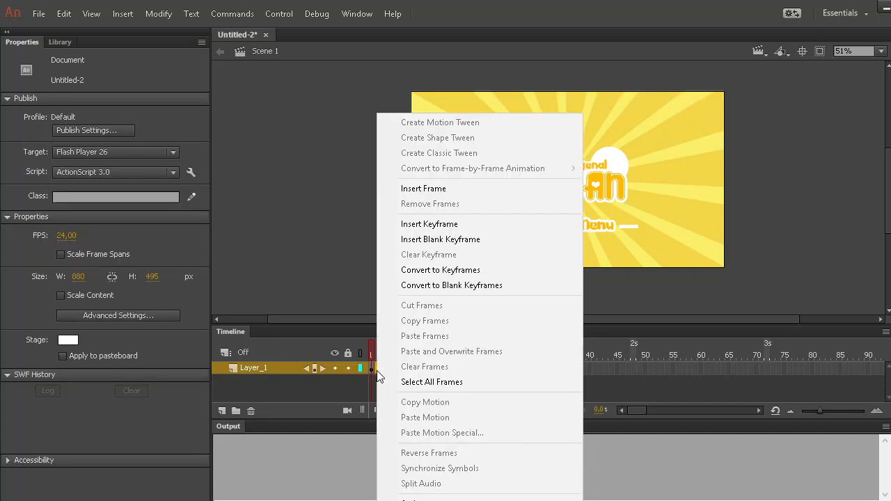
left_click(468, 241)
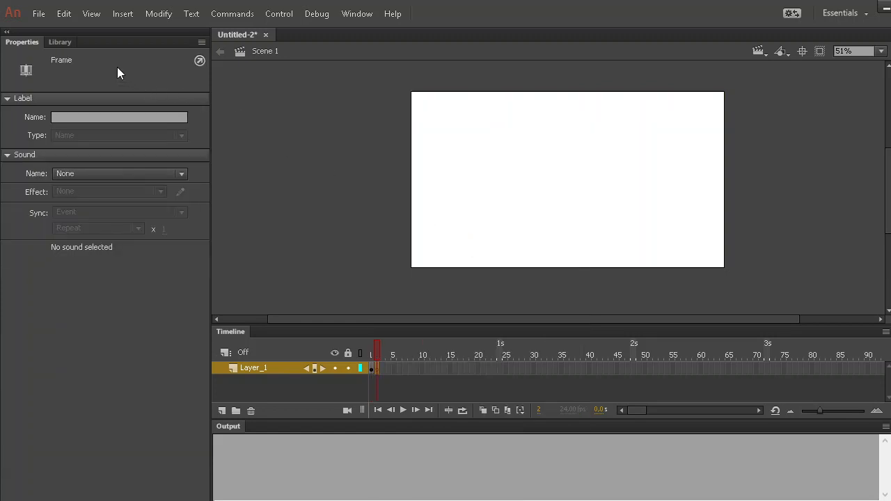
- Import Background Stage.jpg to the stage on frame 2 and align it at X 0, Y 0
left_click(38, 13)
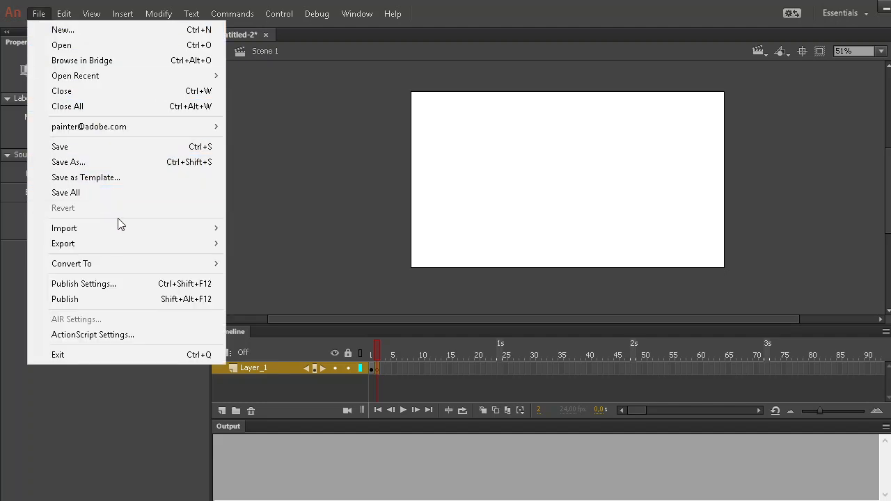
mouse_move(121, 223)
left_click(273, 228)
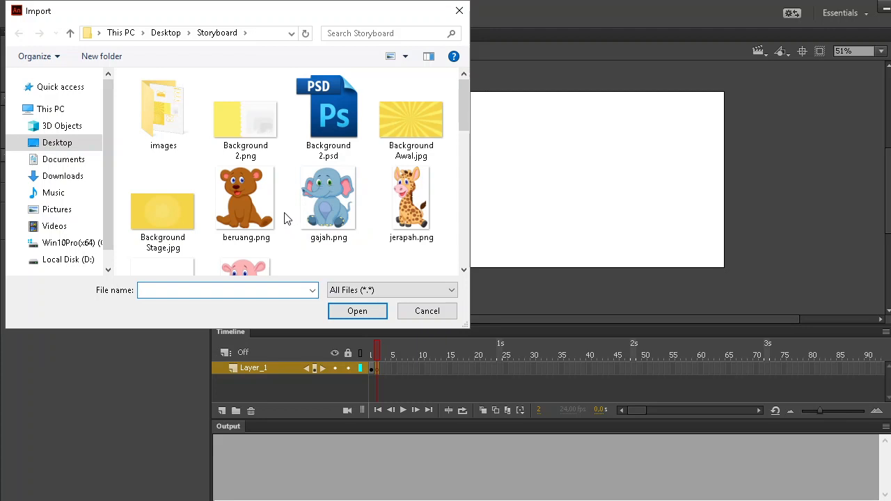
double_click(154, 206)
left_click_drag(534, 189, 524, 187)
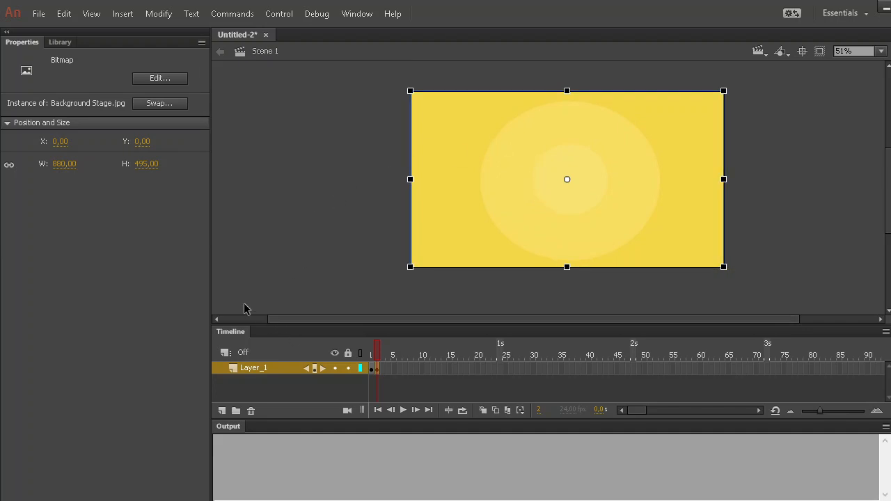
left_click(39, 14)
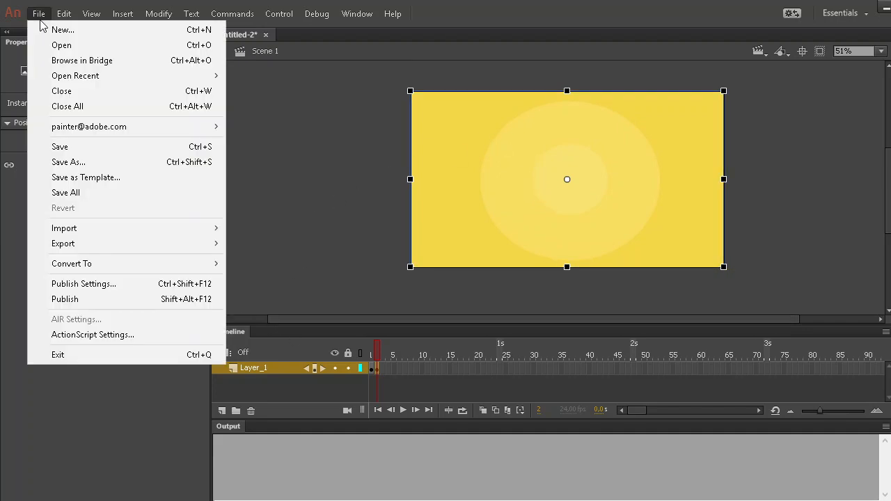
mouse_move(184, 235)
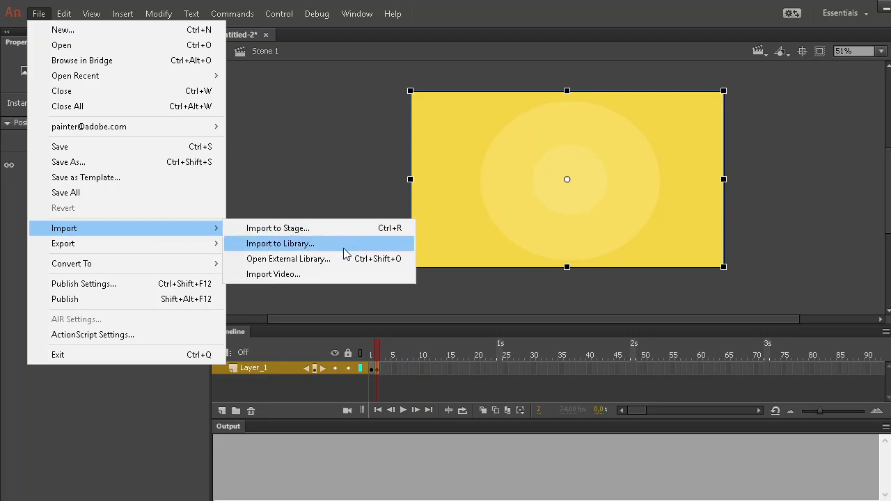
left_click(289, 230)
scroll(199, 183, "down", 2)
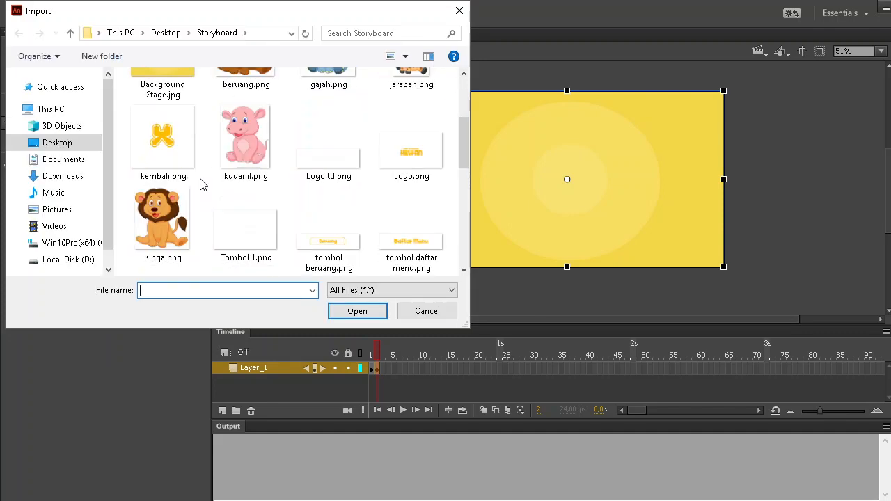
double_click(435, 155)
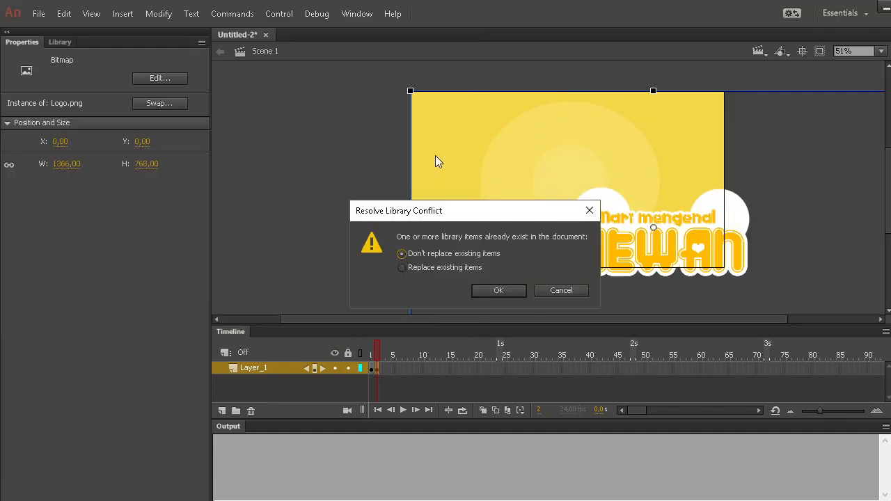
left_click(589, 211)
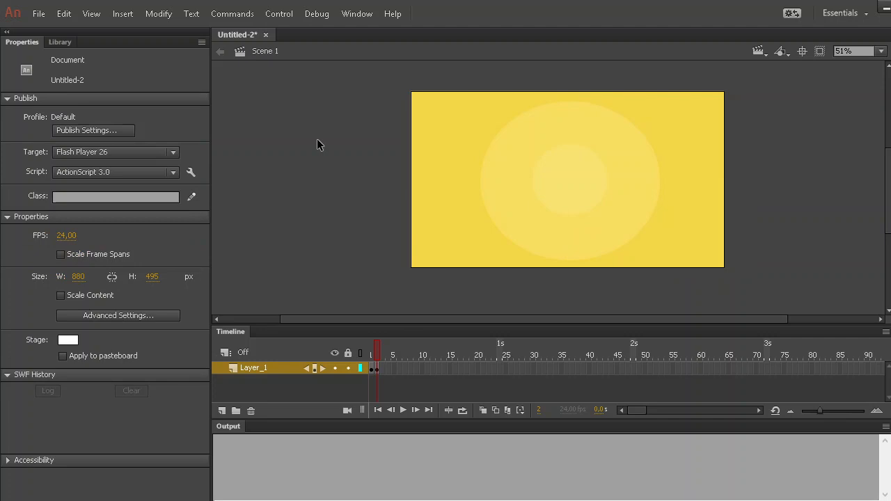
- Place the existing Logo.png from the library on frame 2, scale it to under half size and centre it near the stage's upper edge
left_click(60, 42)
left_click(46, 227)
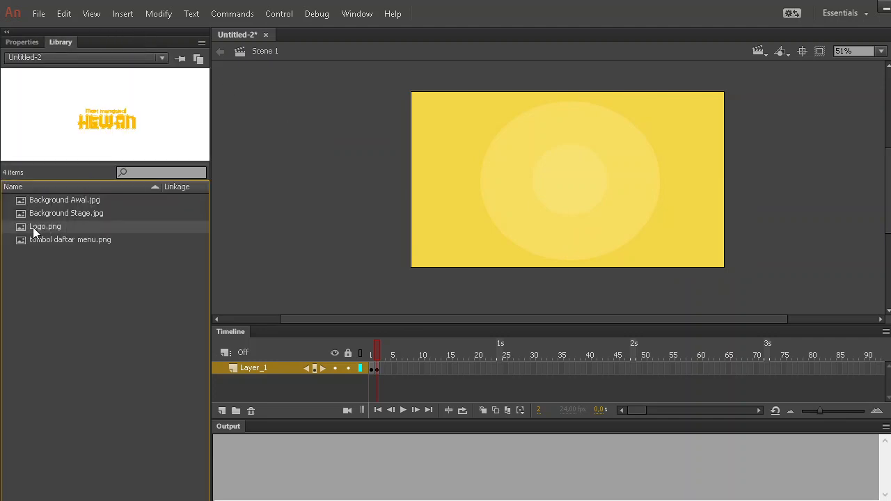
left_click_drag(33, 227, 545, 166)
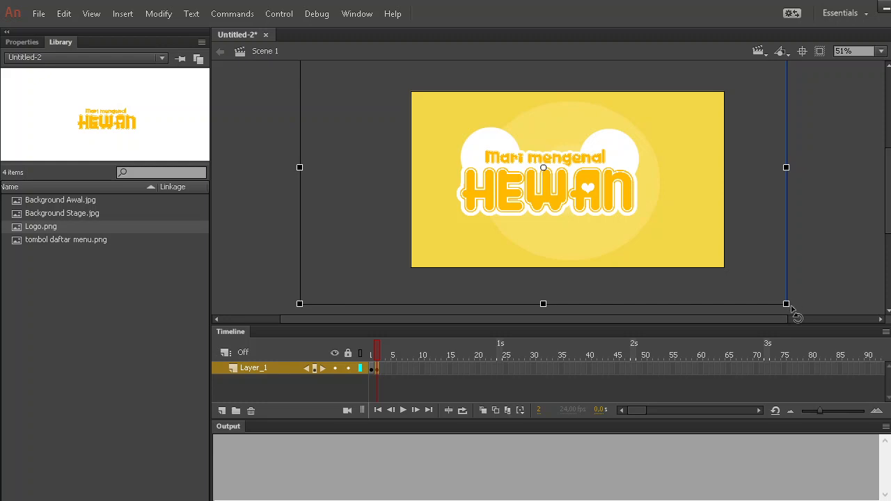
left_click_drag(786, 303, 726, 251)
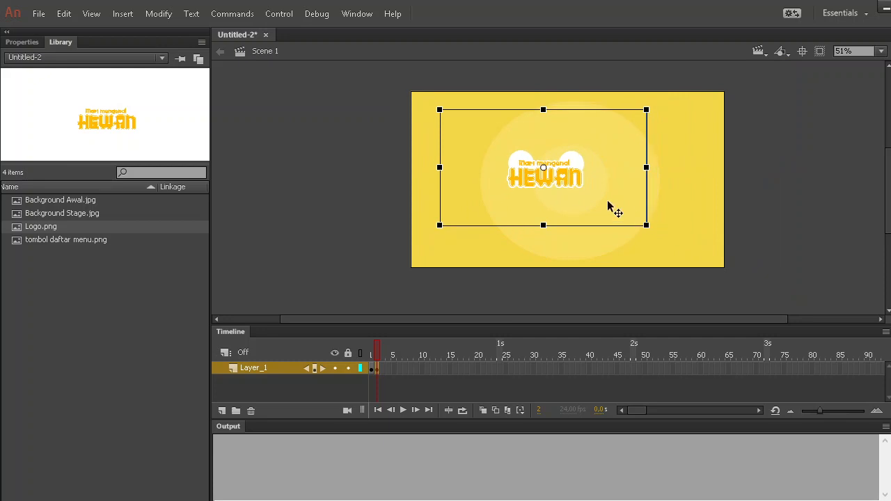
left_click_drag(581, 184, 602, 136)
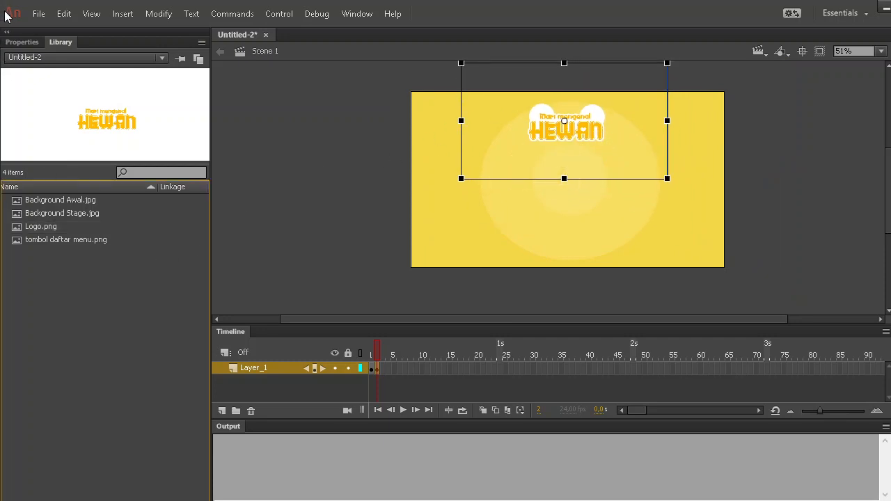
- Import tombol beruang.png, tombol gajah.png, tombol gorila.png, tombol jerapah.png and tombol kudanil.png to the stage together
left_click(33, 16)
mouse_move(105, 230)
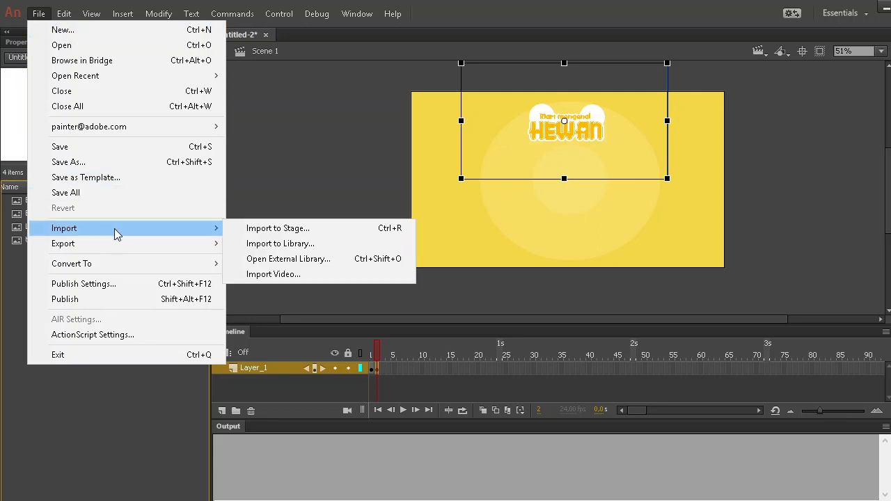
left_click(301, 228)
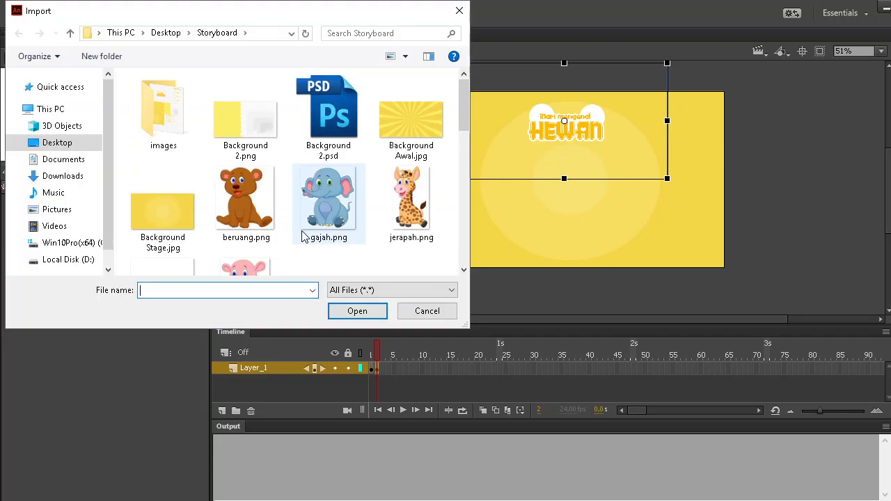
scroll(301, 237, "down", 2)
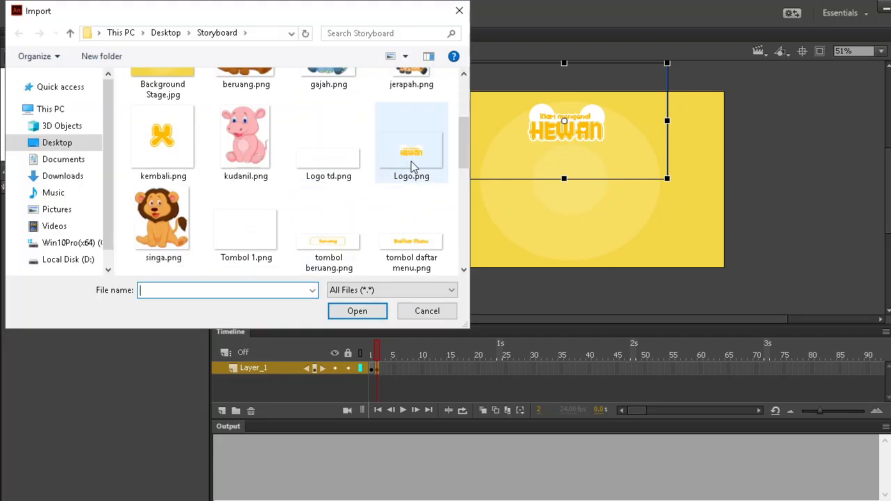
left_click(332, 246)
scroll(332, 245, "down", 1)
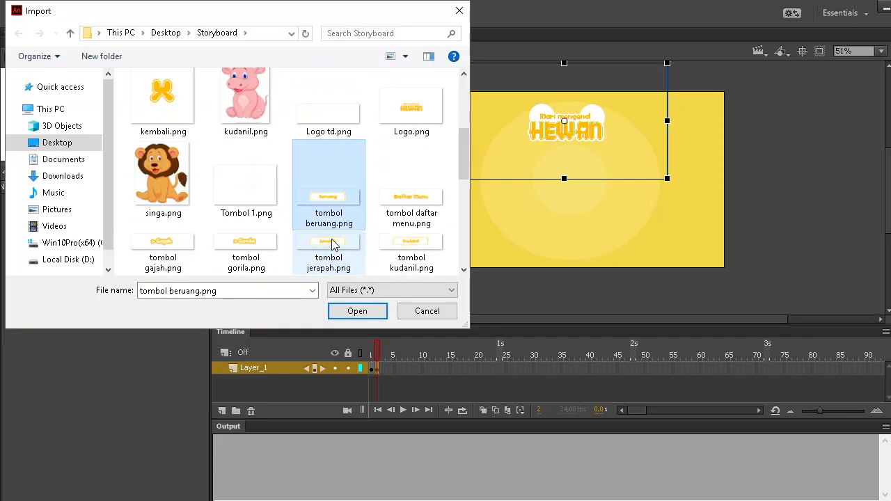
left_click(406, 255, "ctrl")
left_click(327, 255, "ctrl")
left_click(256, 263, "ctrl")
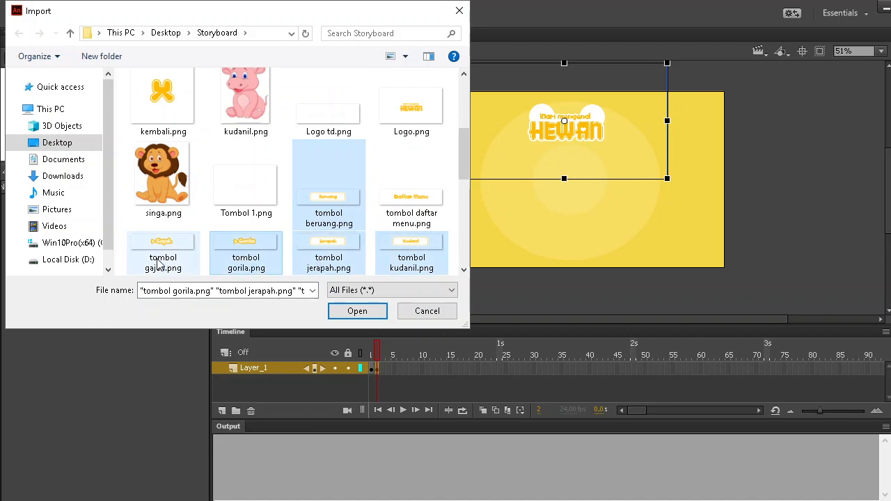
left_click(157, 260, "ctrl")
left_click(357, 313)
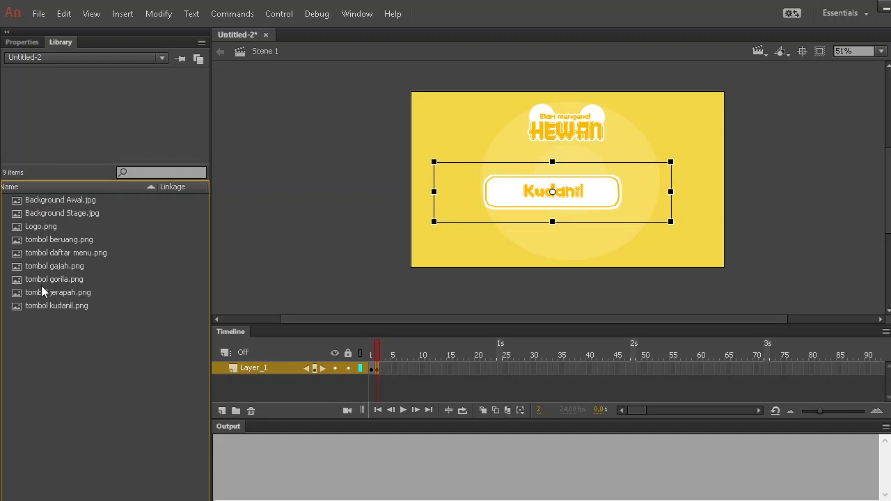
- Scale the stacked animal buttons to a little over half size and centre them just below the logo
left_click_drag(603, 202, 615, 188)
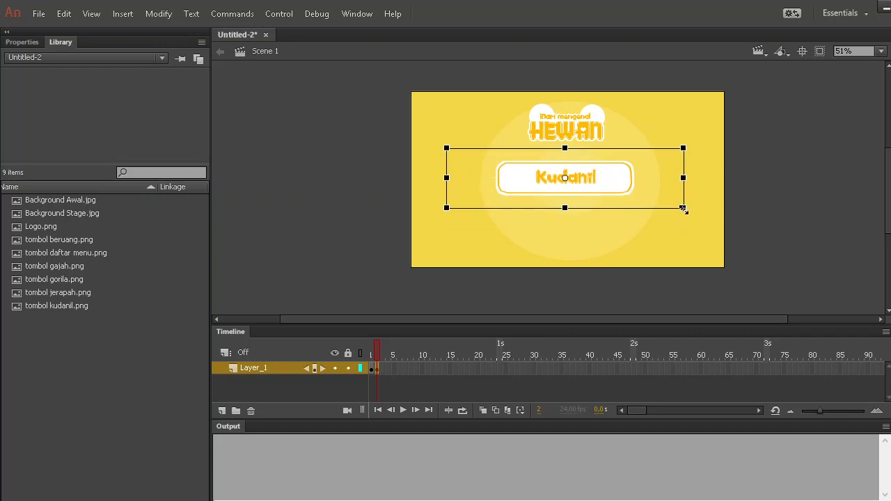
left_click_drag(682, 205, 660, 197)
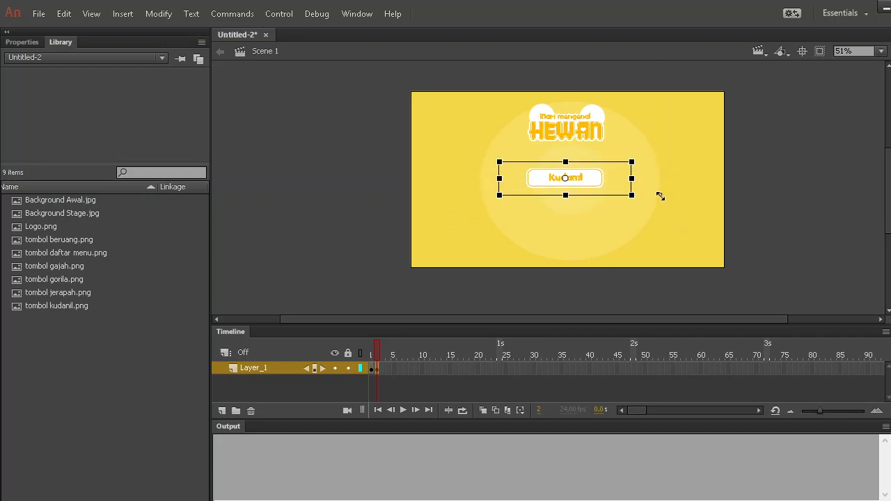
left_click_drag(594, 178, 597, 163)
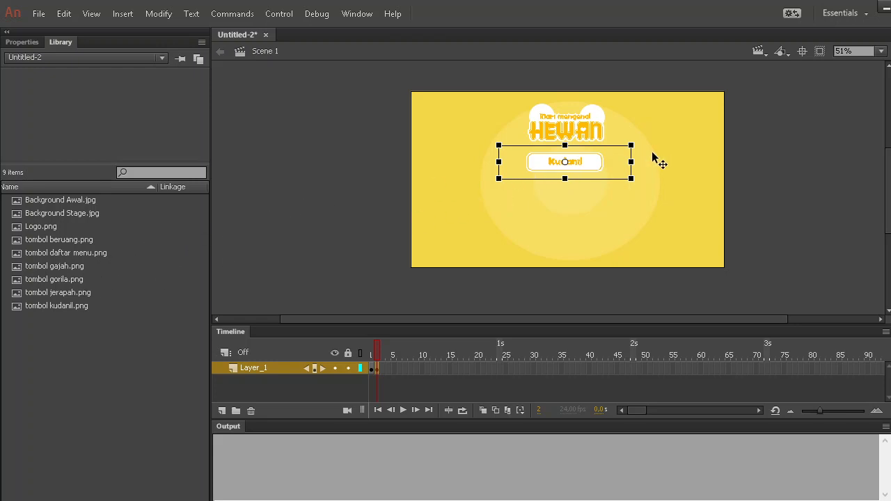
mouse_move(596, 165)
left_mouse_down()
mouse_move(600, 155)
mouse_move(592, 206)
mouse_move(598, 164)
left_mouse_up()
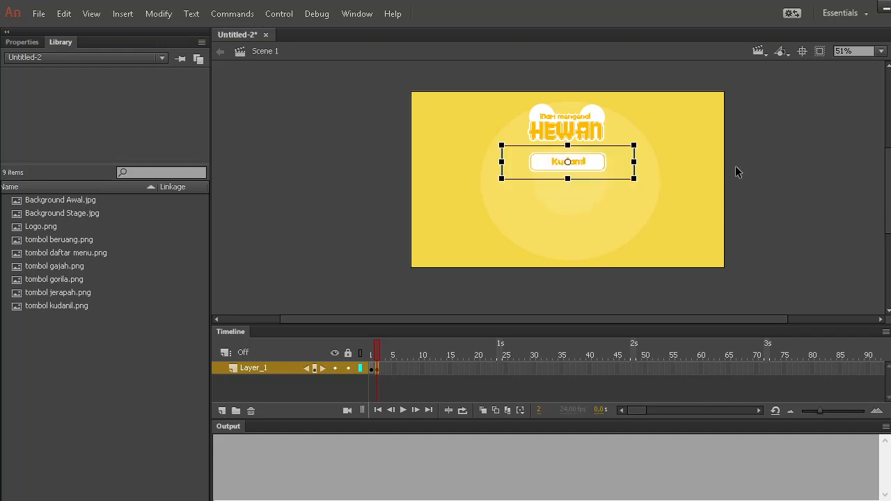
left_click(854, 166)
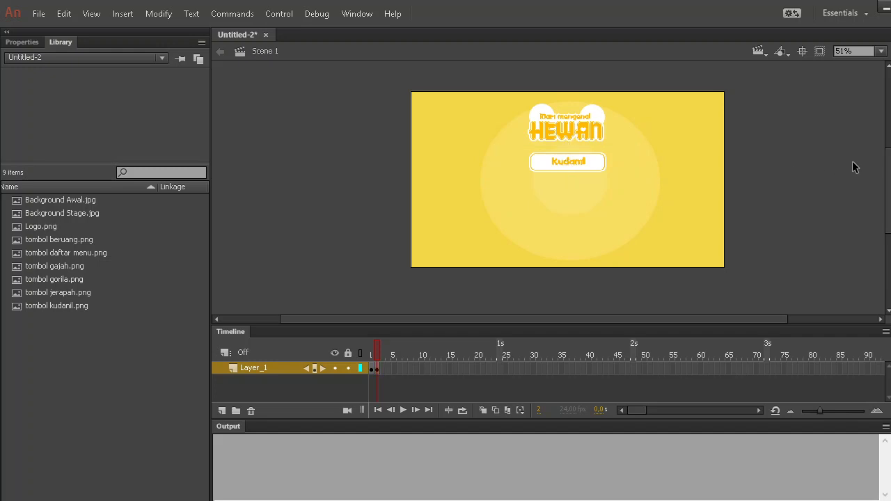
- Separate the Kudanil and Jerapah buttons from the stack, arranging them one under the other in a column below it
left_click(591, 164)
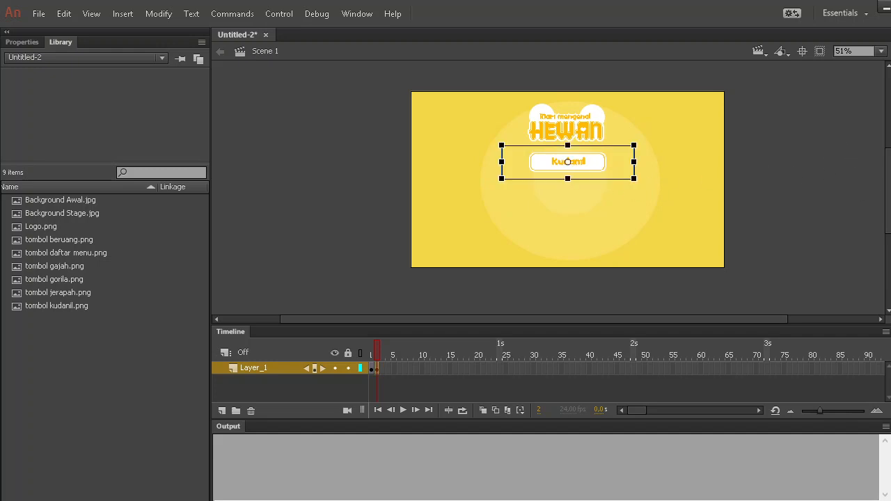
left_click_drag(593, 167, 592, 193)
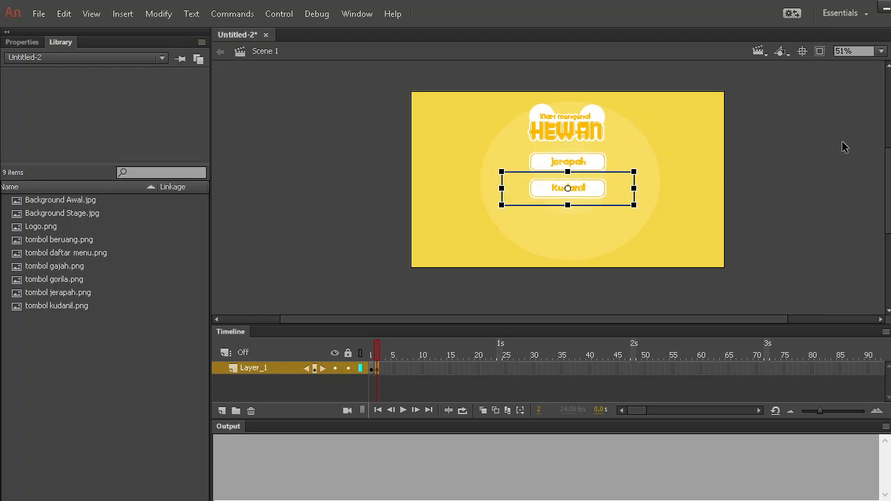
left_click(622, 166)
left_click(568, 163)
left_click_drag(599, 164, 598, 211)
- Pull the Gorila and Gajah images out of the button stack and delete both from the stage
left_click(597, 174)
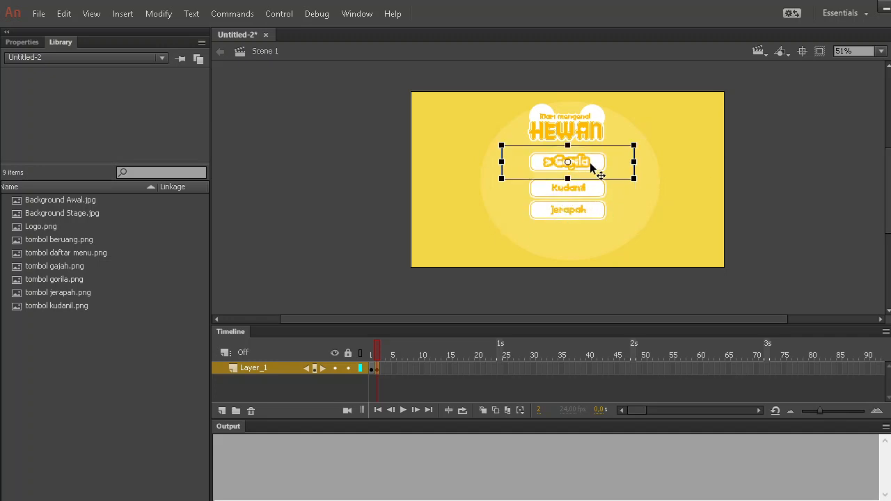
left_click_drag(596, 173, 658, 184)
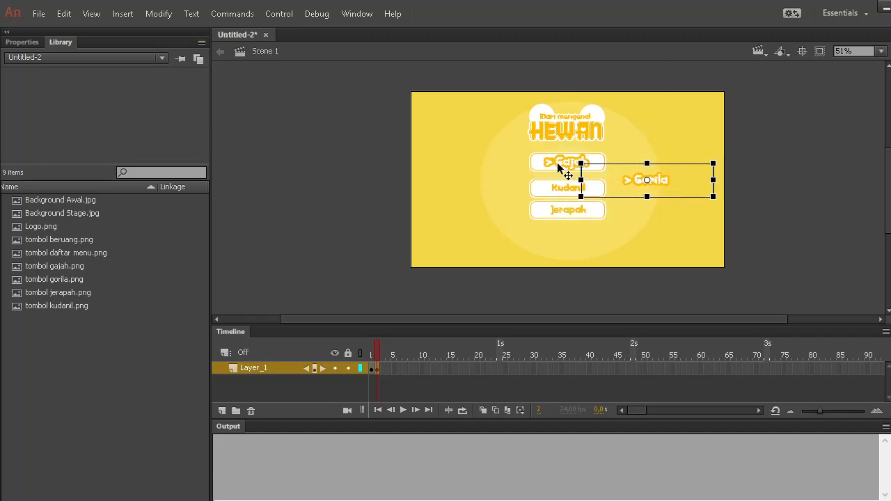
left_click_drag(567, 171, 645, 167)
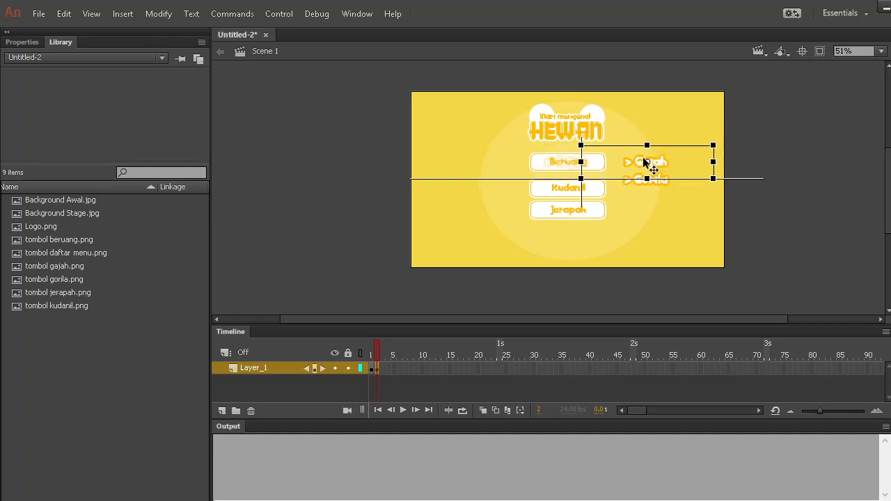
left_click(785, 184)
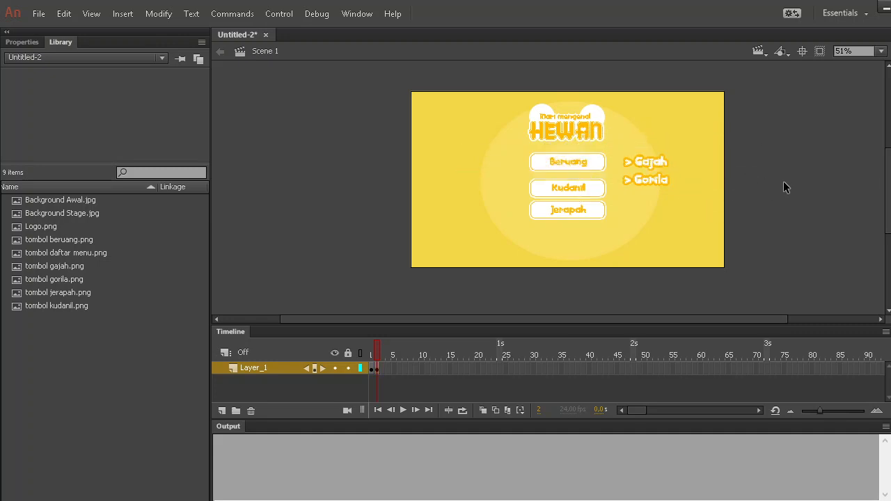
left_click(651, 183)
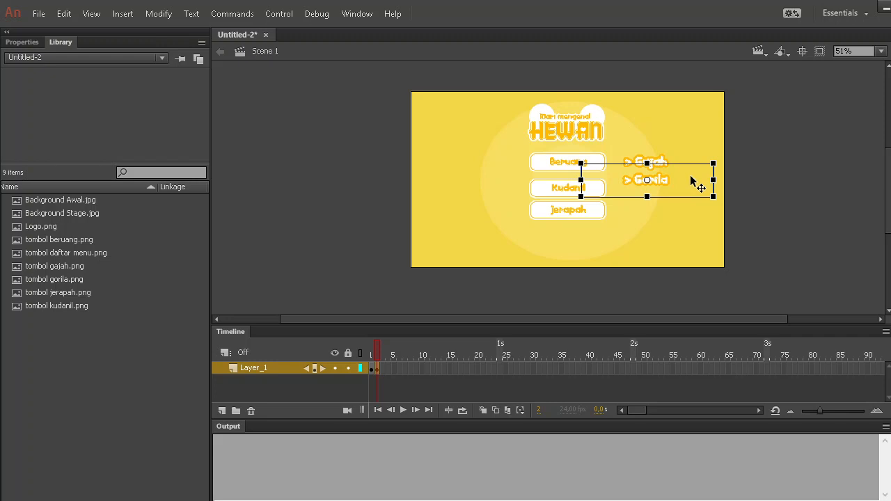
key("Delete")
left_click(662, 166)
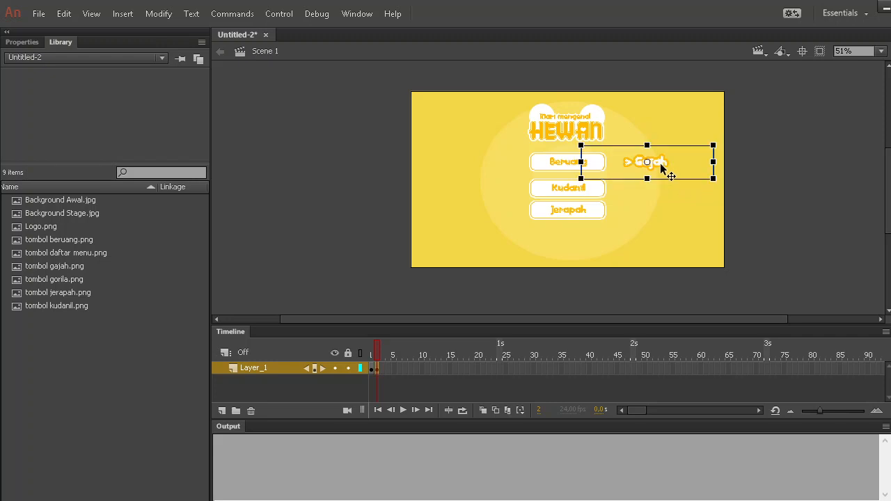
key("Delete")
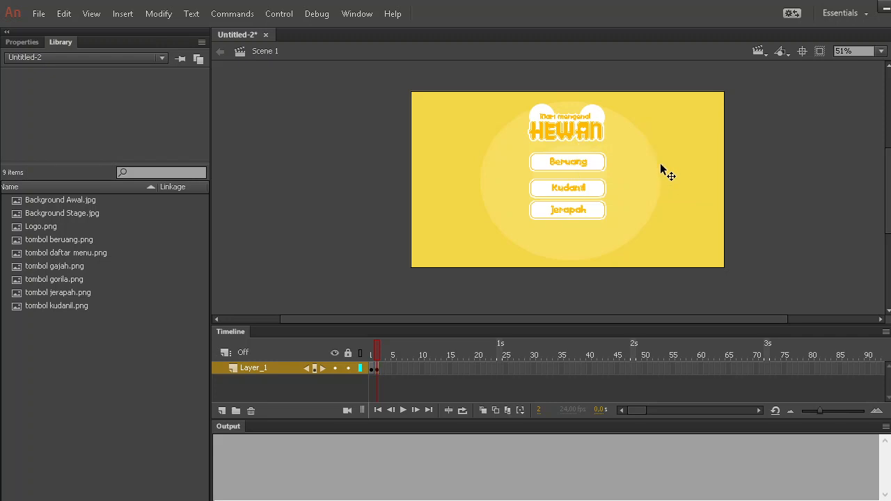
- Nudge the Beruang button into line above the Kudanil button so the three buttons are evenly spaced
left_click(583, 167)
mouse_move(585, 169)
left_mouse_down()
mouse_move(584, 194)
mouse_move(598, 175)
mouse_move(591, 173)
left_mouse_up()
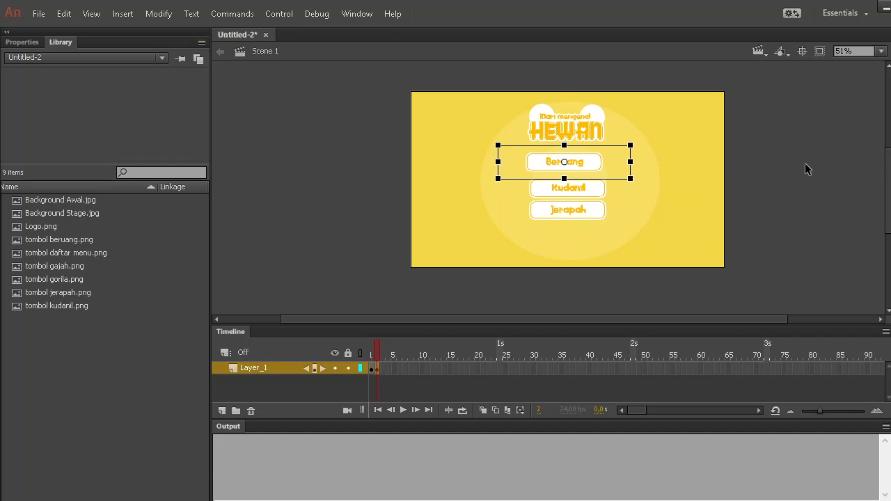
key("Left")
key("Left")
key("Left")
key("Left")
key("Left")
key("Left")
key("Left")
key("Left")
key("Right")
key("Right")
key("Right")
key("Right")
key("Down")
key("Down")
key("Down")
key("Down")
key("Down")
key("Down")
key("Down")
key("Down")
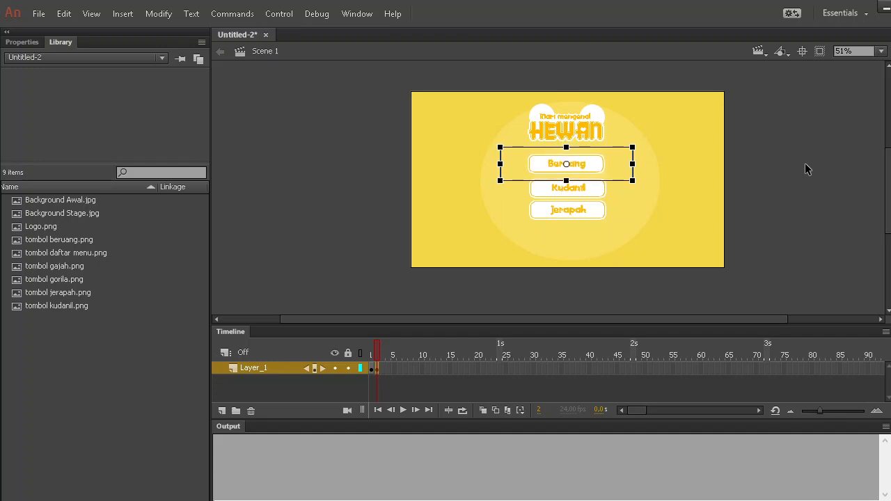
key("Down")
left_click(785, 165)
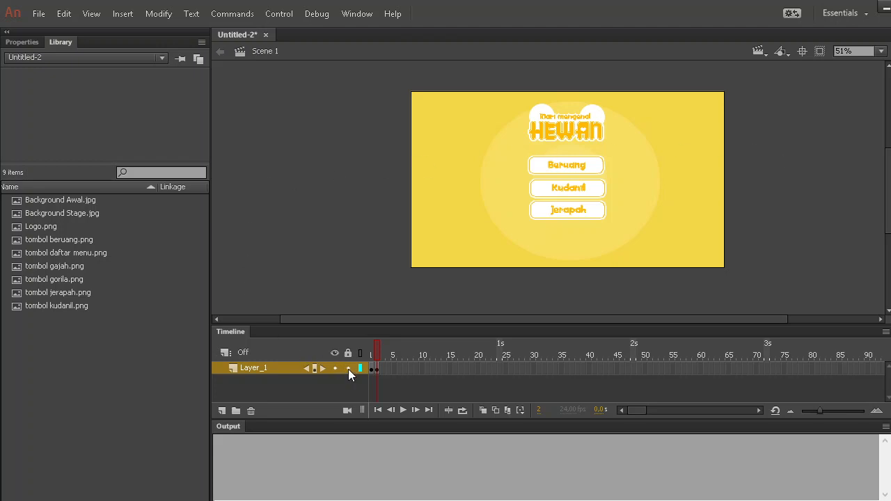
- Compare the opening screen on frame 1 with the animal menu screen on frame 2
left_click(373, 368)
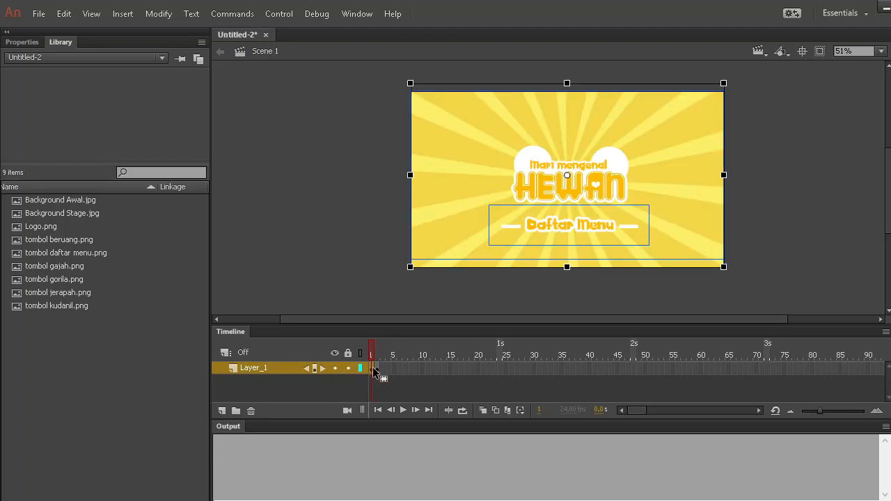
left_click(350, 254)
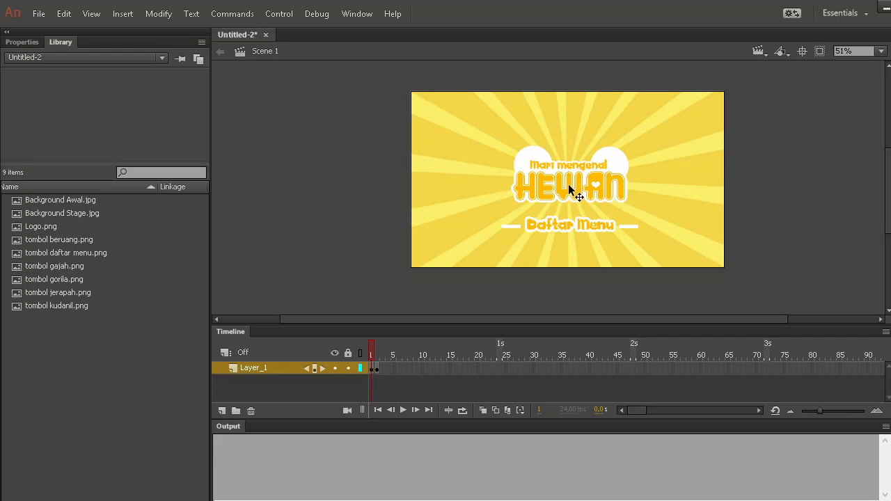
left_click(572, 230)
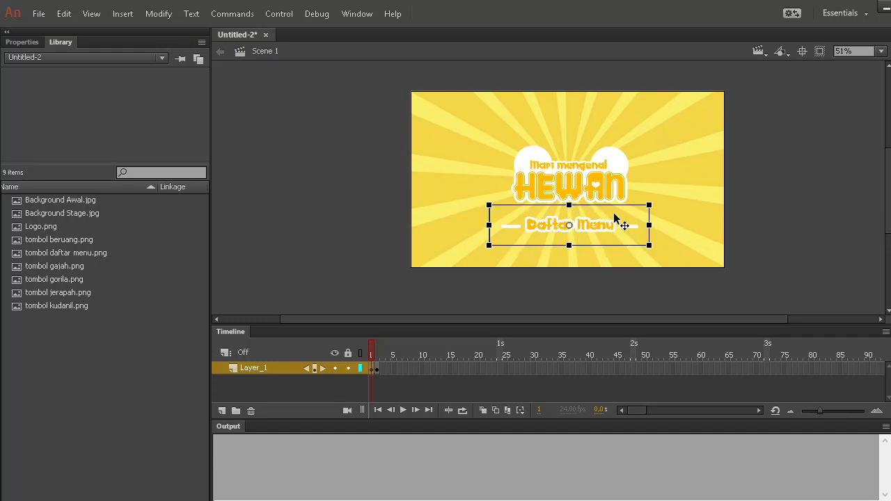
left_click(378, 368)
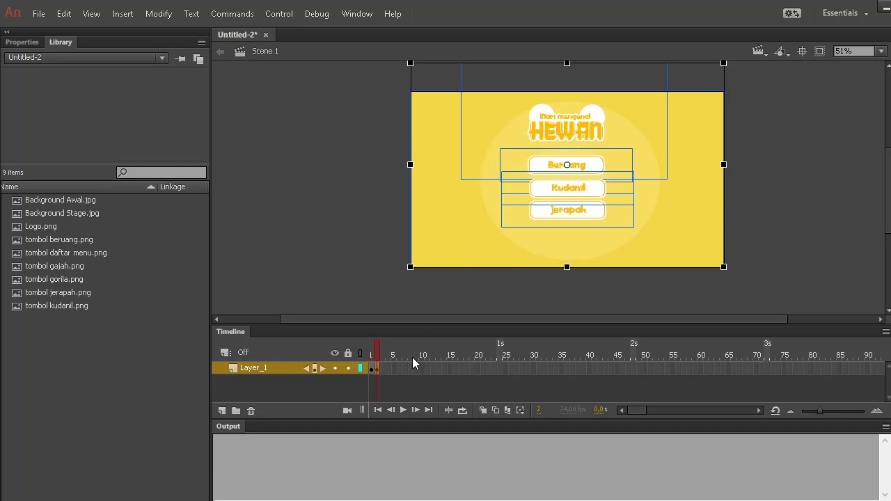
left_click(321, 205)
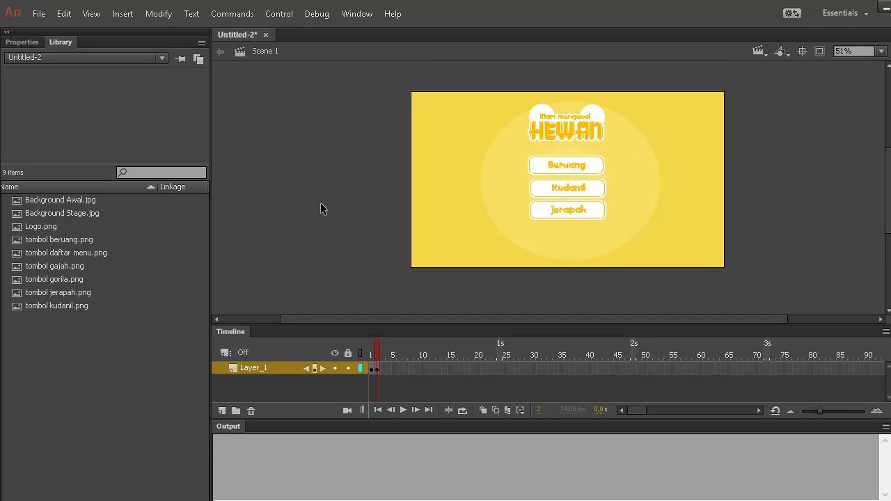
- Convert the Daftar Menu image on frame 1 into a Button symbol named tombol_daftar
left_click(372, 368)
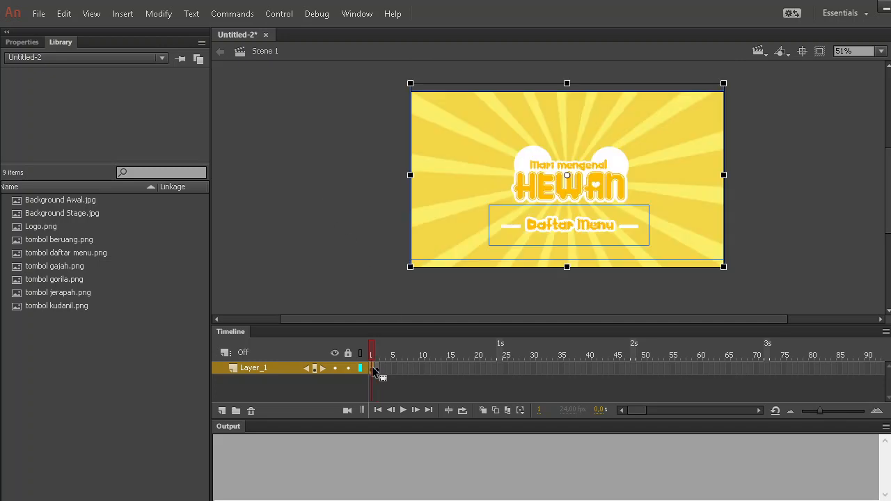
left_click(347, 242)
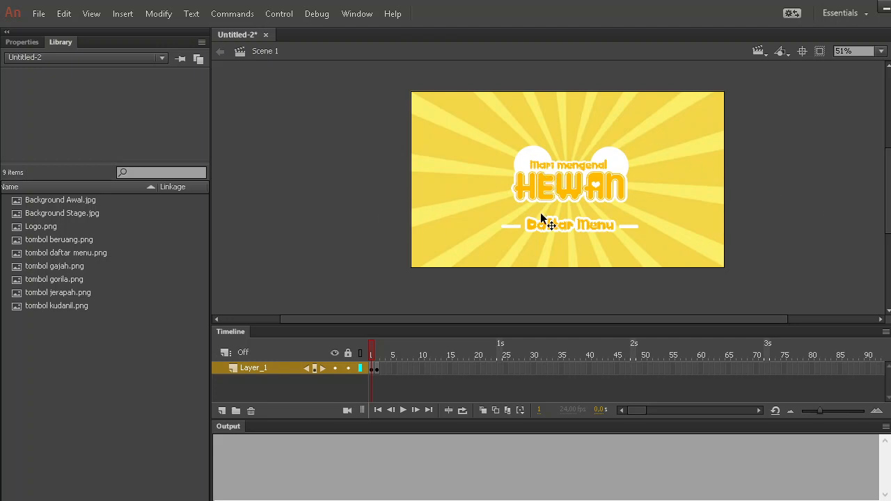
left_click(588, 230)
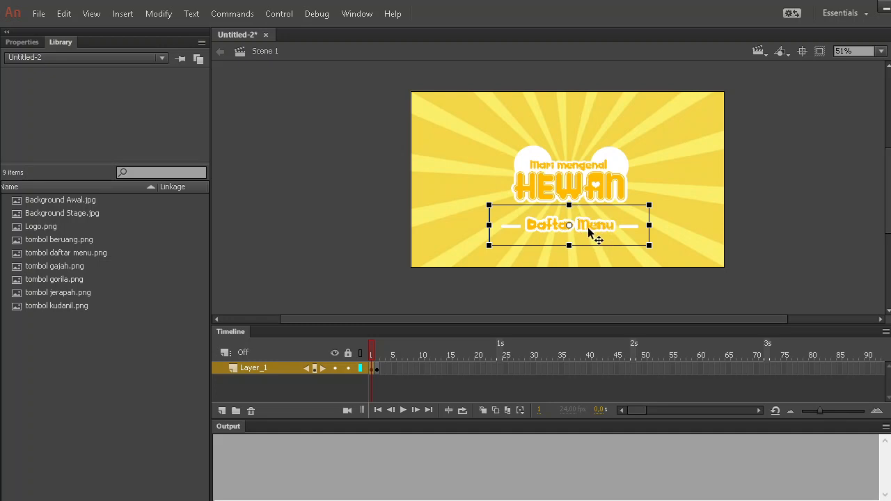
right_click(590, 234)
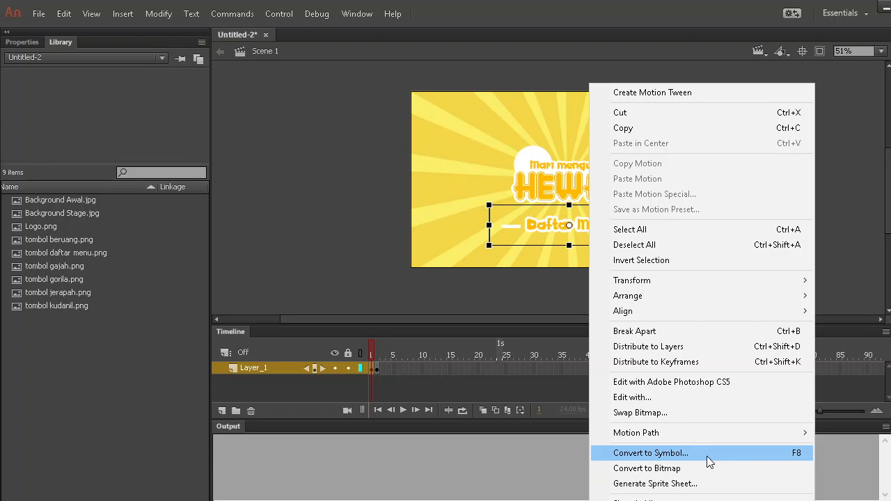
left_click(731, 452)
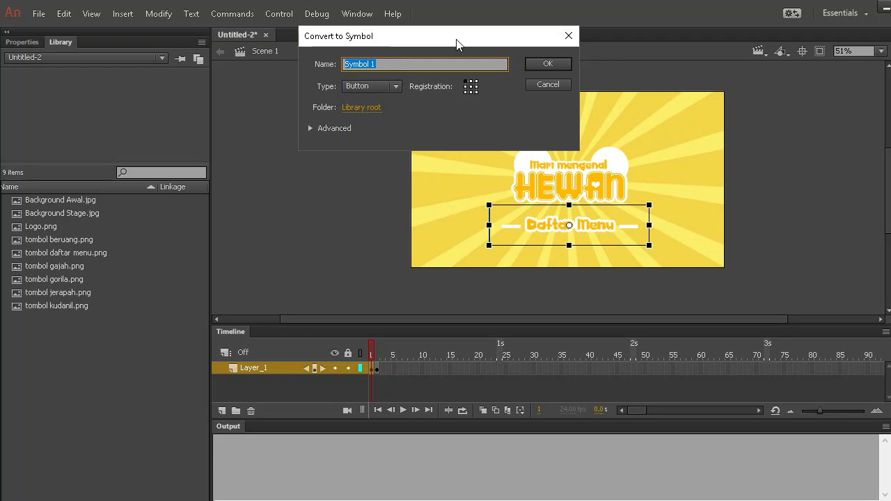
type("tombol")
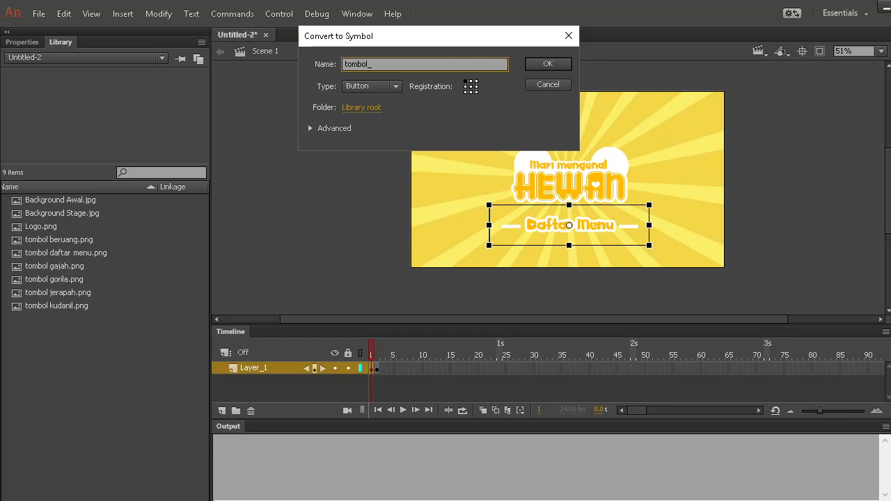
type("_daftar")
left_click(536, 65)
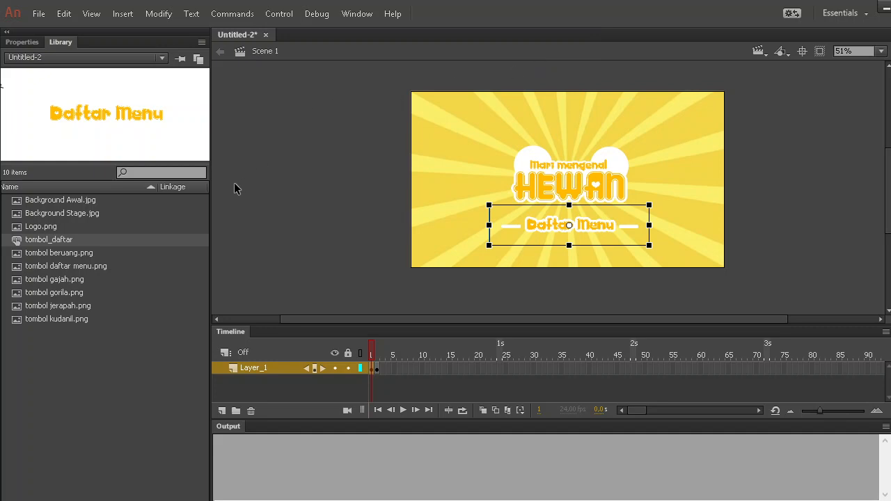
- Inspect the contents and button states of the tombol_daftar symbol, returning to Scene 1
left_click(47, 238)
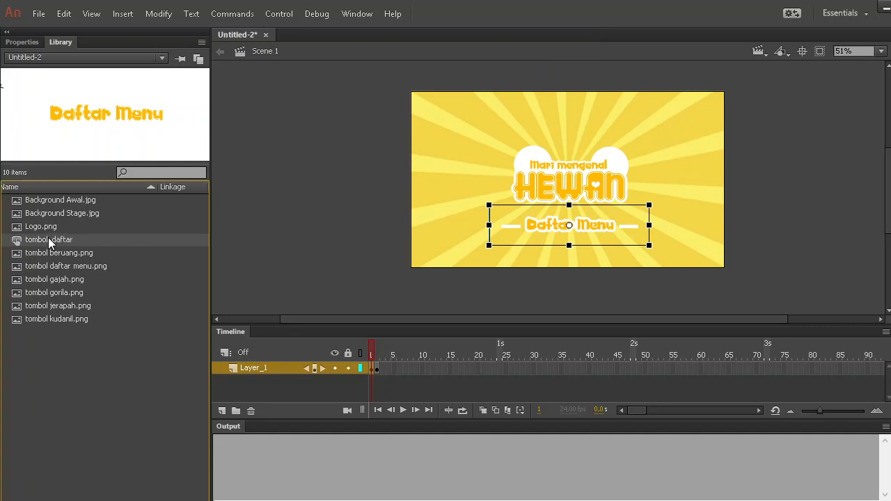
double_click(588, 228)
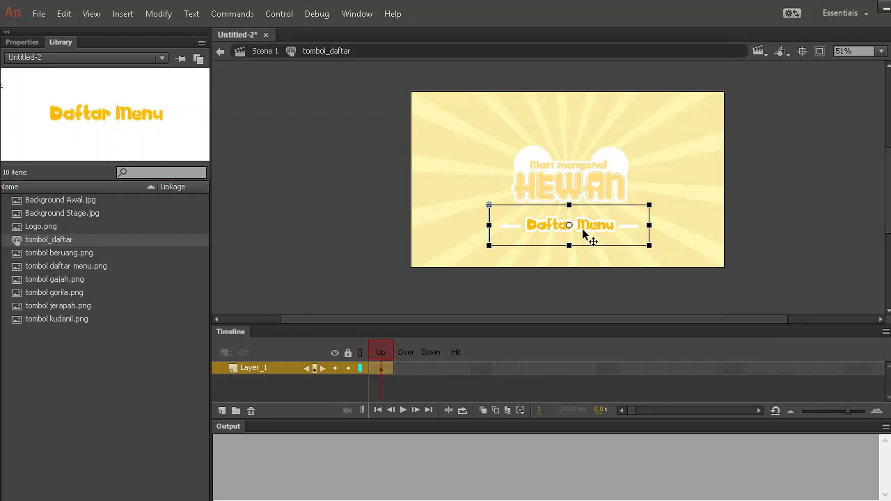
left_click(380, 223)
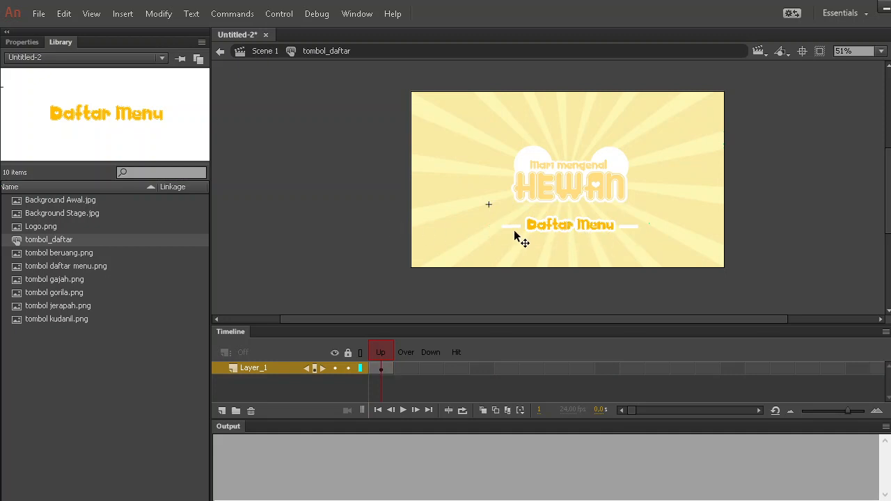
left_click(261, 51)
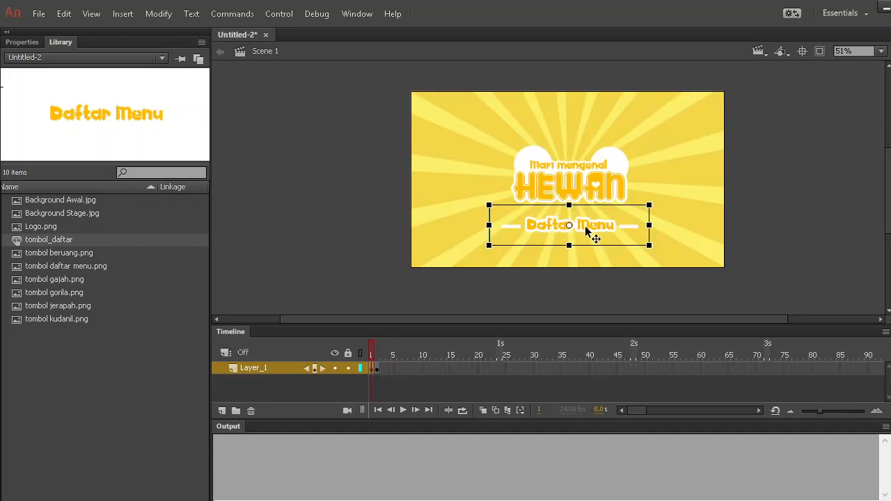
double_click(587, 229)
left_click(261, 50)
- Add a keyframe to the Over state inside tombol_daftar and enlarge its Daftar Menu image slightly about the centre
double_click(606, 228)
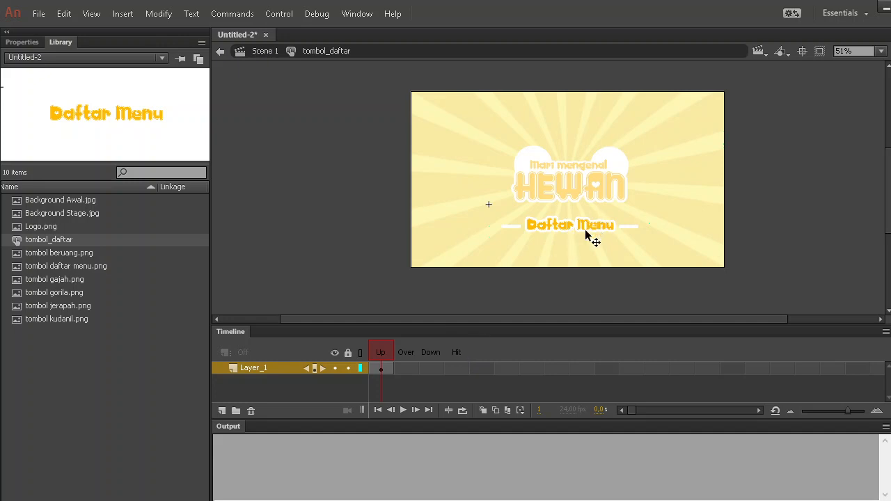
left_click(405, 368)
right_click(405, 368)
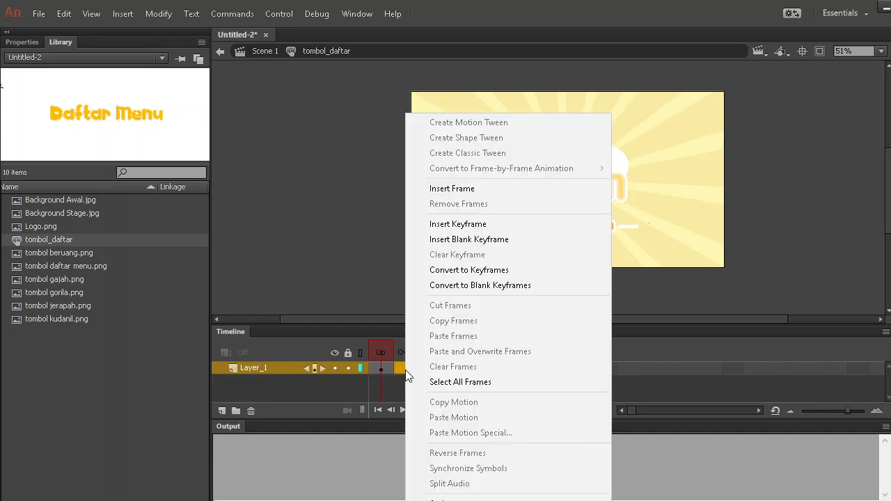
left_click(466, 240)
left_click(764, 188)
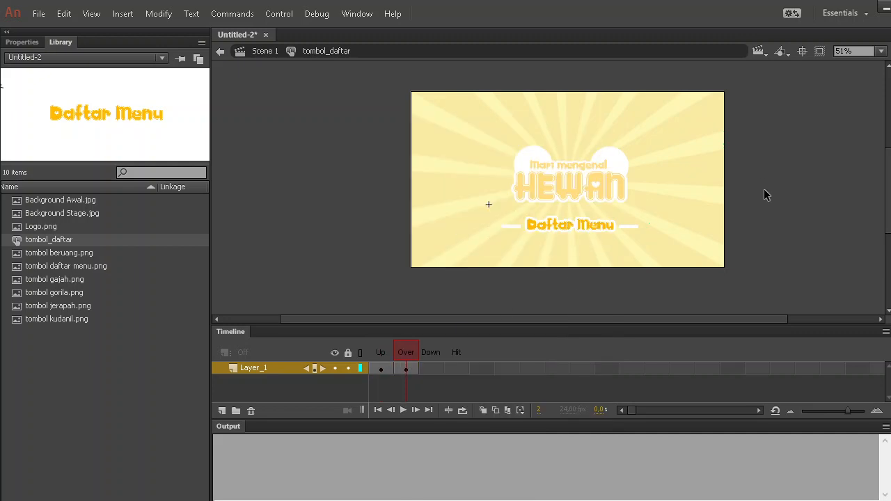
left_click(601, 235)
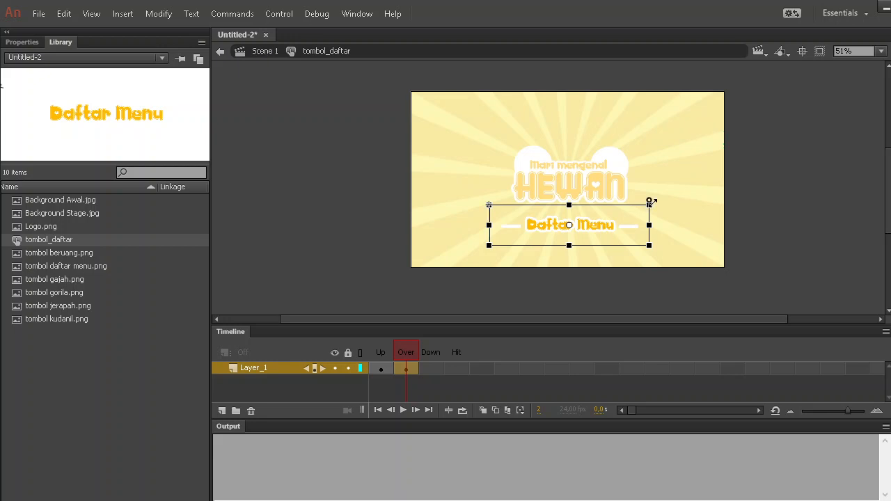
left_click_drag(649, 202, 663, 201)
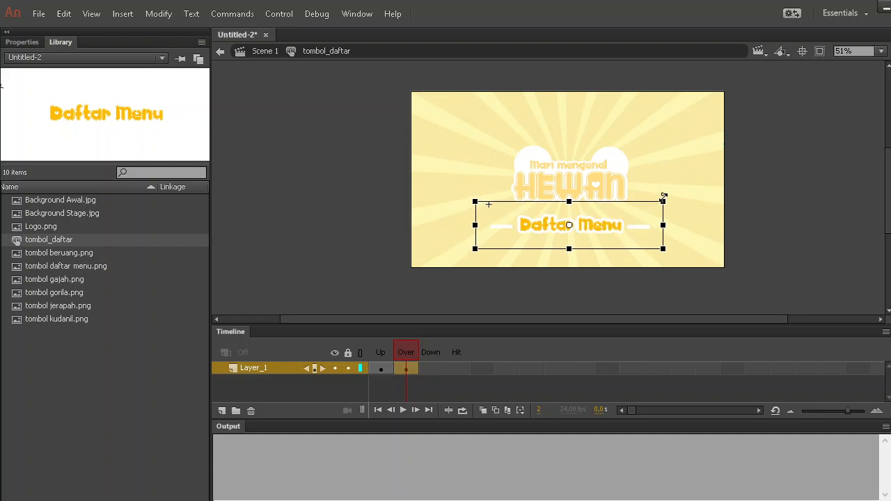
left_click(775, 235)
- Copy the Up frame of tombol_daftar and paste it onto the Down state
left_click(428, 370)
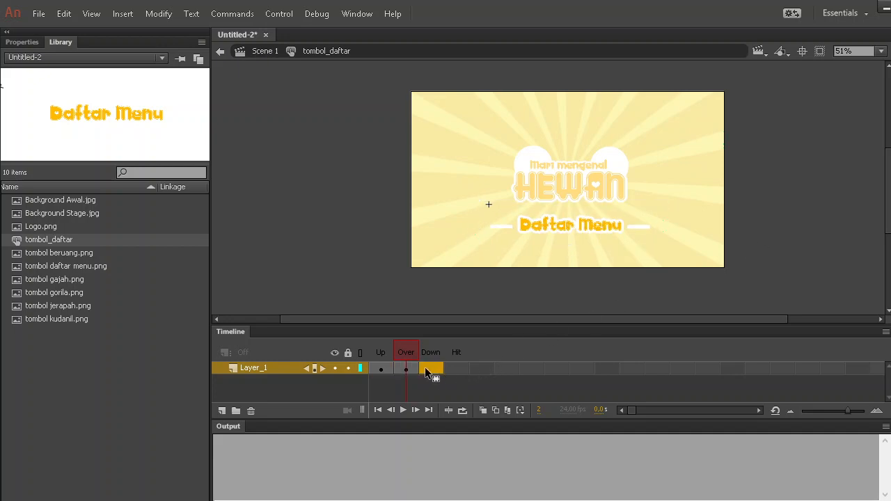
right_click(381, 365)
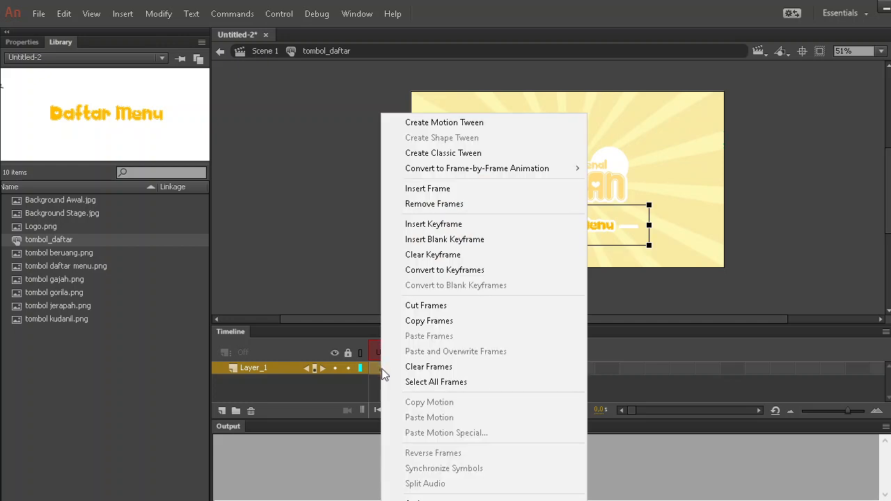
left_click(429, 322)
right_click(431, 370)
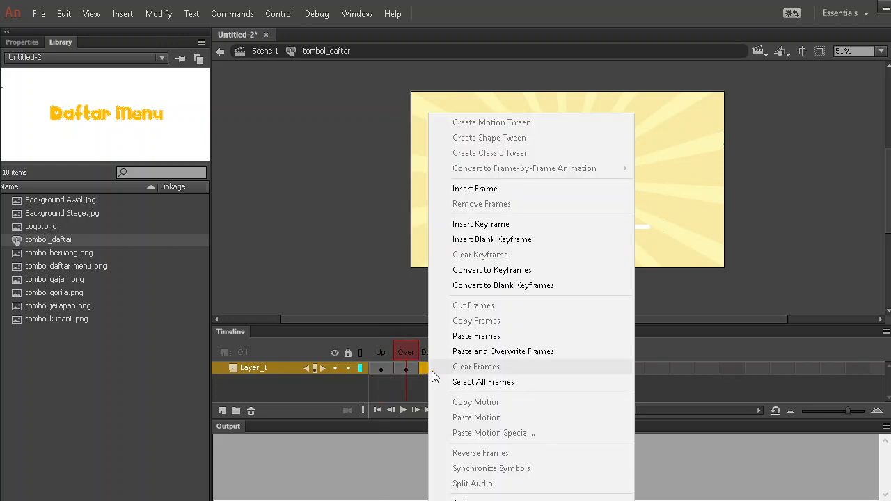
left_click(449, 336)
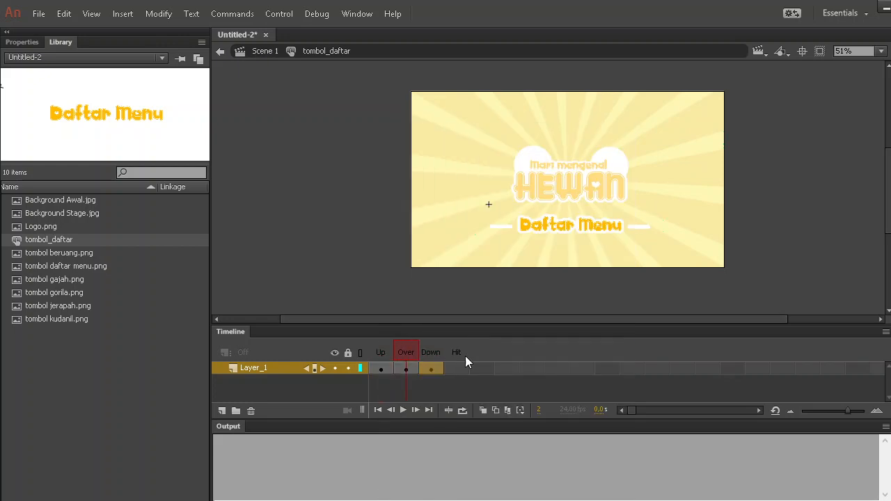
- Insert a keyframe on the Hit state and shrink its Daftar Menu image to about two-thirds size around the centre
left_click(457, 369)
right_click(448, 367)
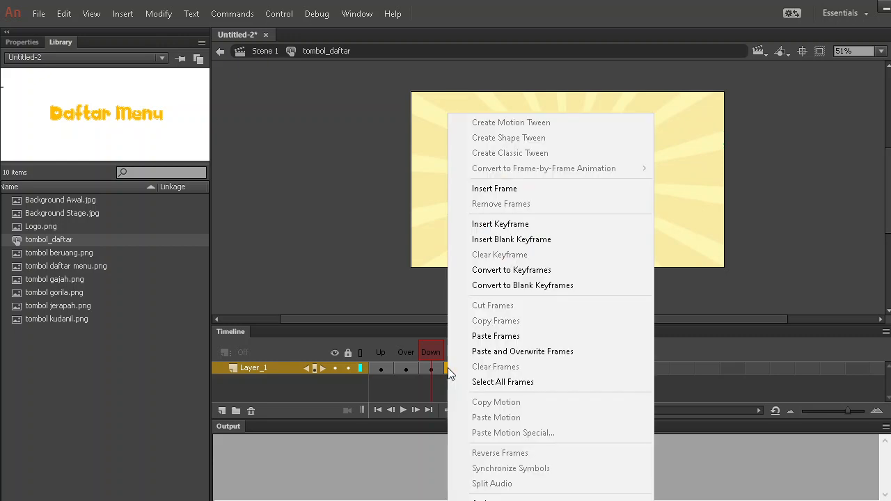
left_click(522, 225)
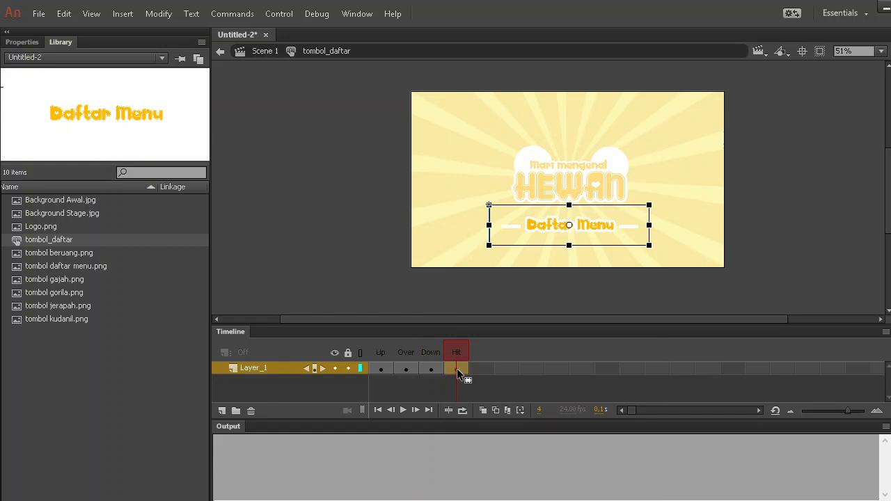
left_click_drag(649, 205, 635, 208)
left_click(786, 215)
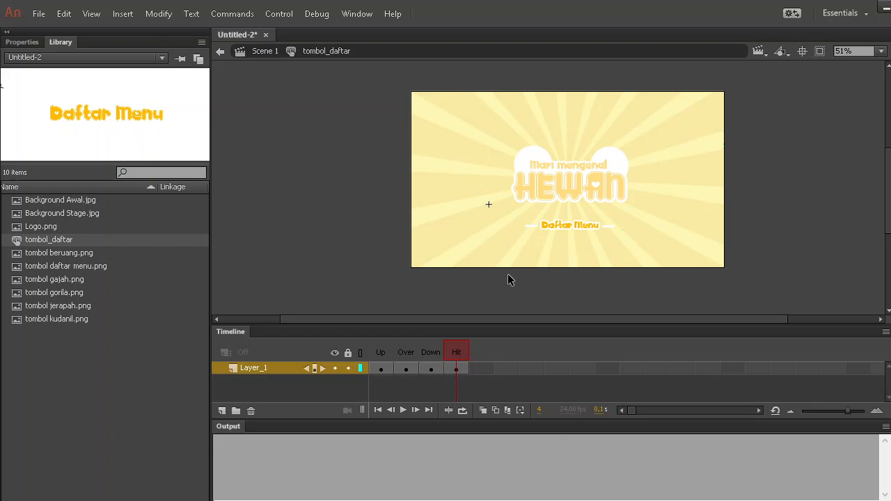
- Test the movie to check the Daftar Menu button, and return to Scene 1
key("ctrl+Return")
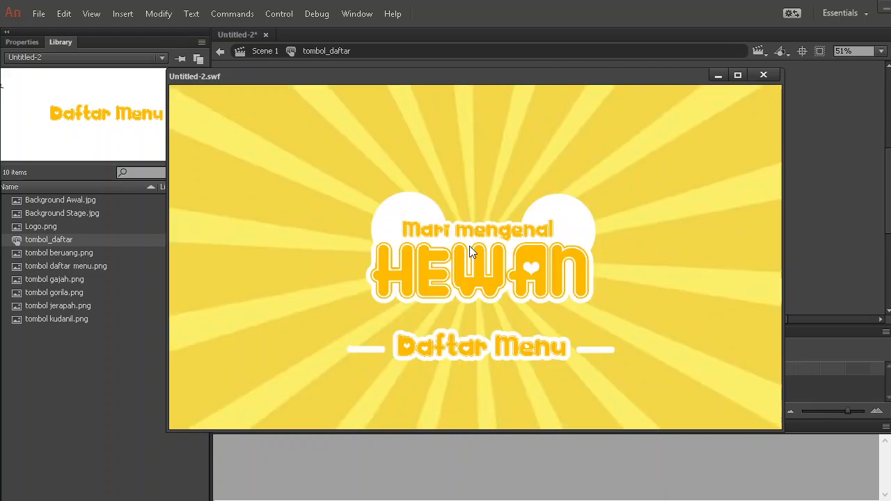
left_click(763, 74)
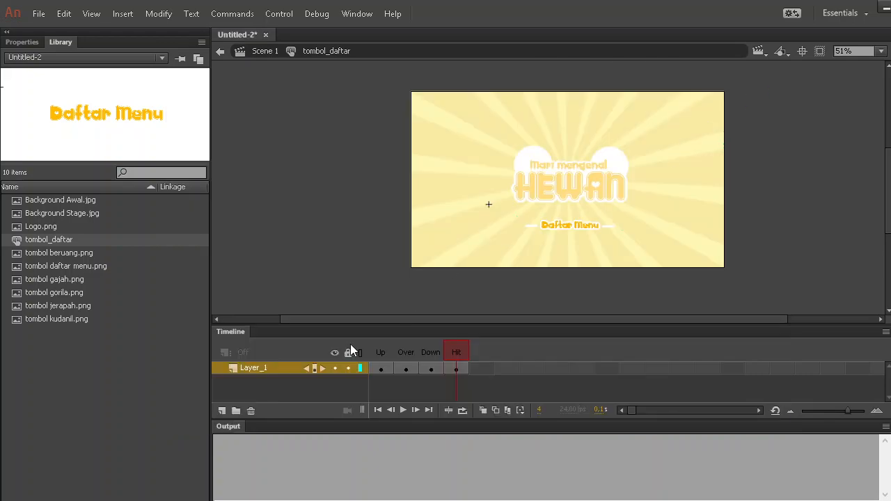
left_click(242, 53)
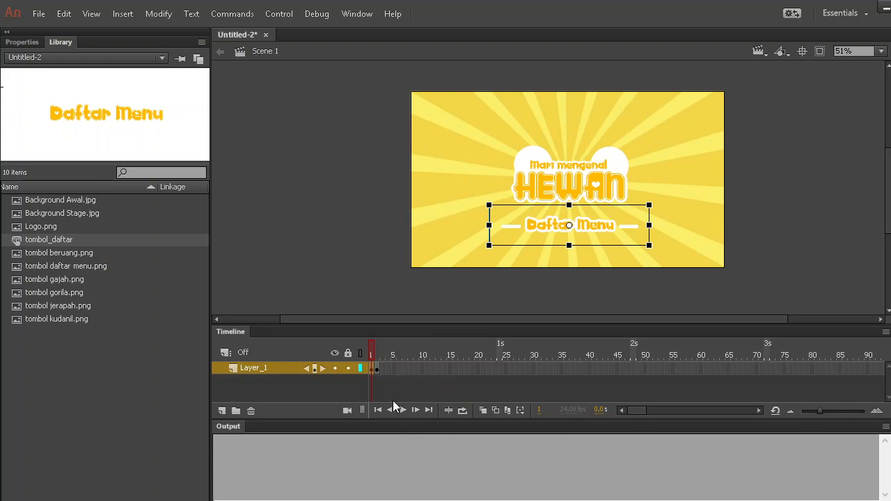
- Select the Daftar Menu button on frame 1 and display the project's scene list
left_click(364, 236)
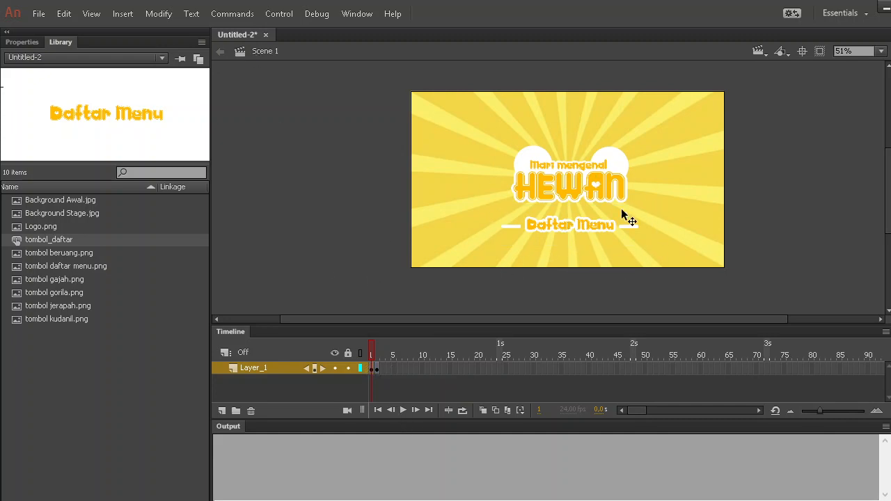
left_click(581, 228)
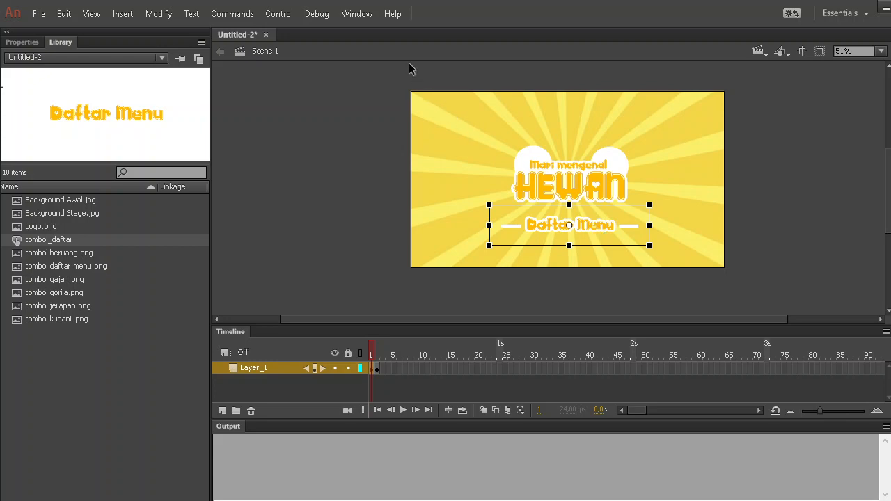
left_click(357, 14)
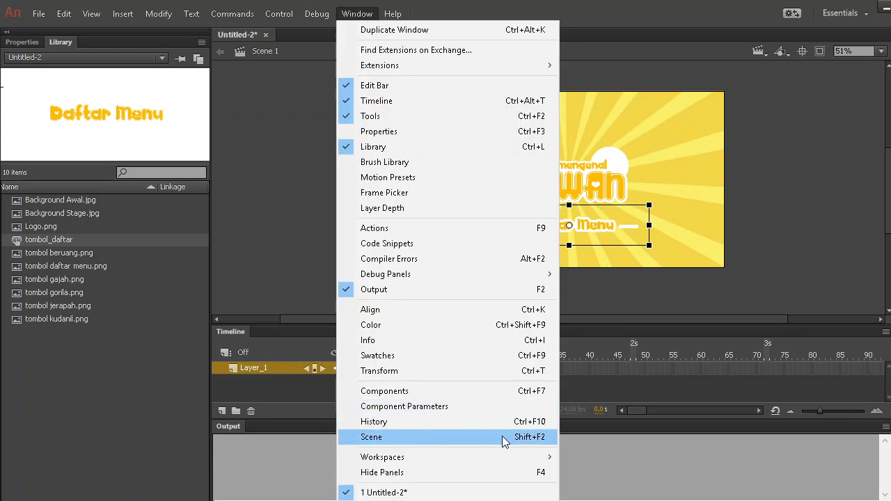
left_click(551, 439)
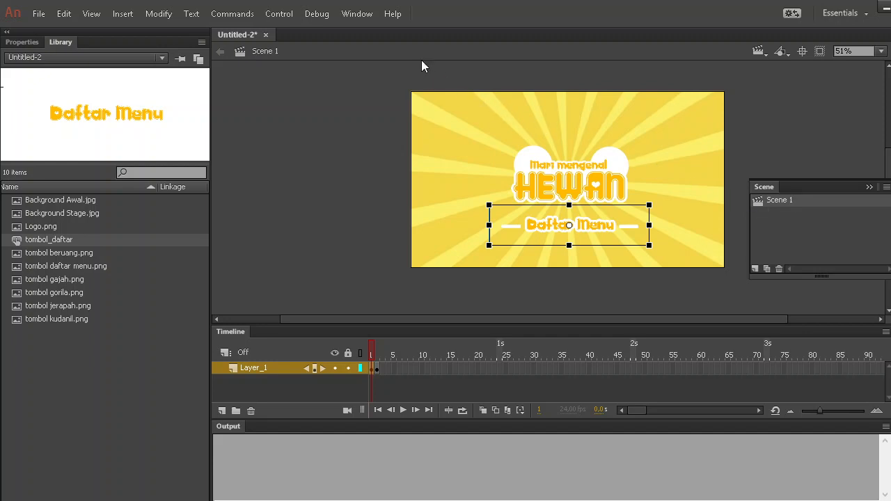
left_click(357, 14)
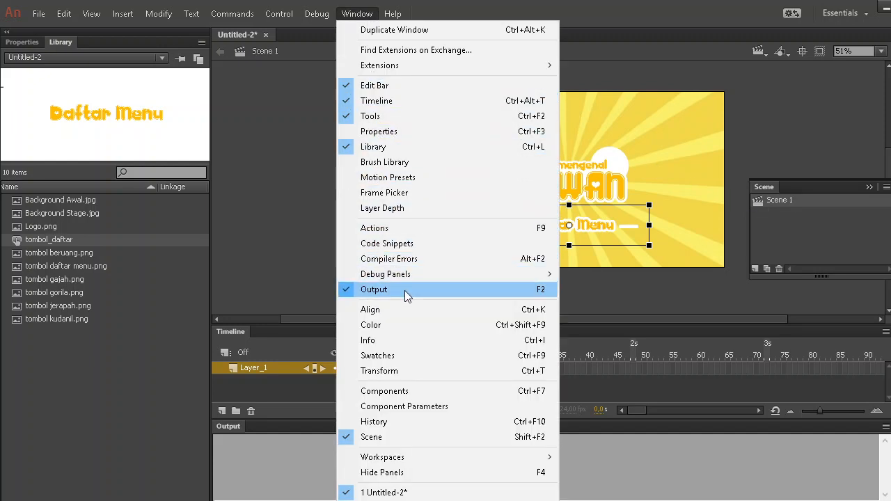
left_click(409, 228)
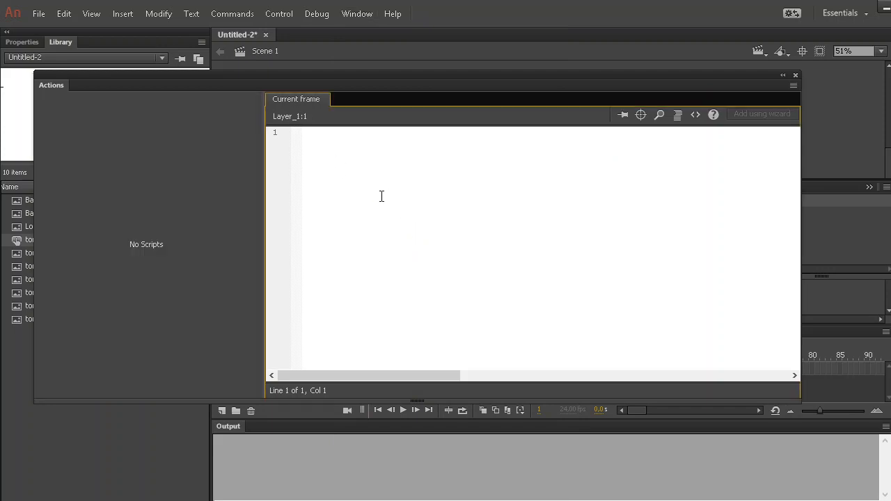
left_click(796, 74)
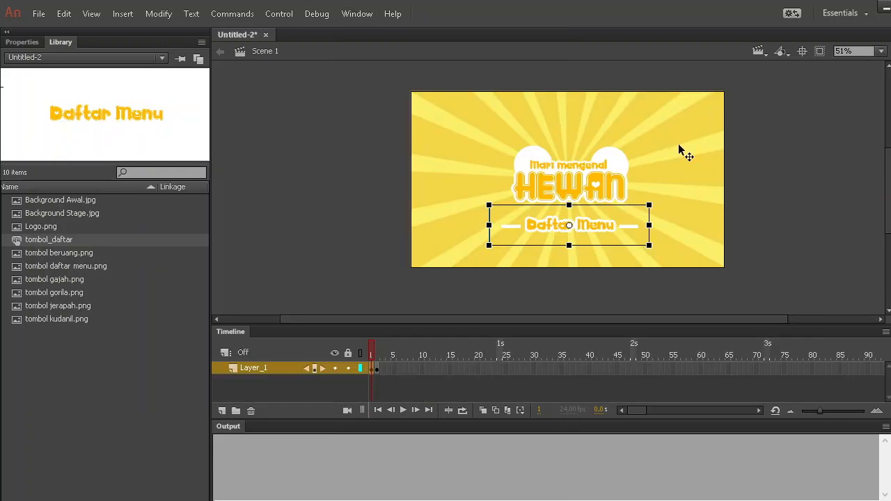
- Apply the ActionScript Timeline Navigation snippet "Click to Go to Next Frame and Stop" to the Daftar Menu button, letting Animate create its instance name
left_click(661, 223)
left_click(608, 234)
key("F9")
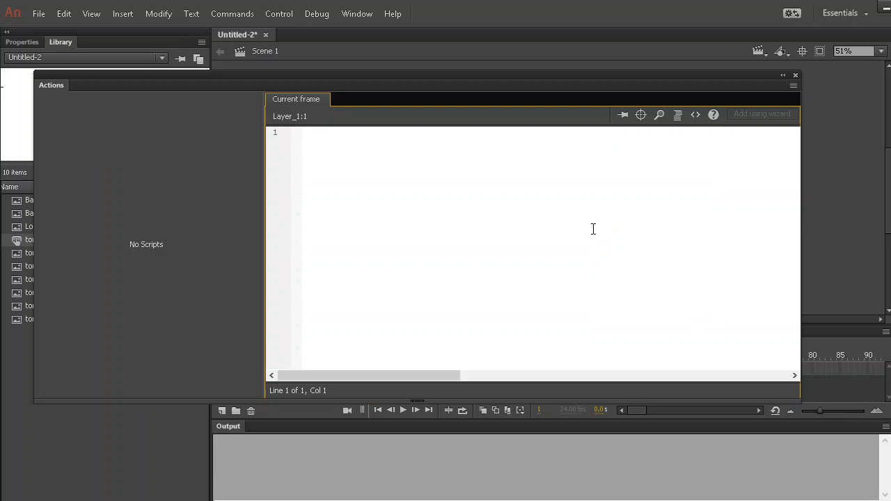
left_click_drag(506, 74, 599, 94)
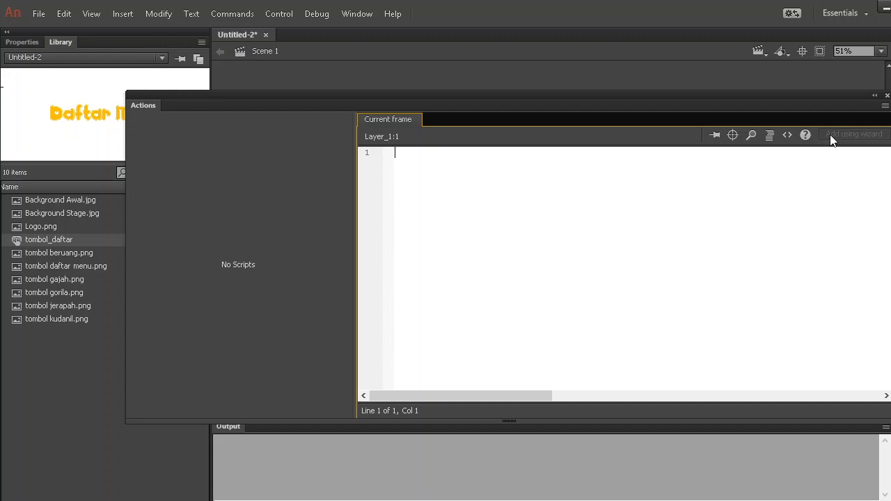
left_click(791, 138)
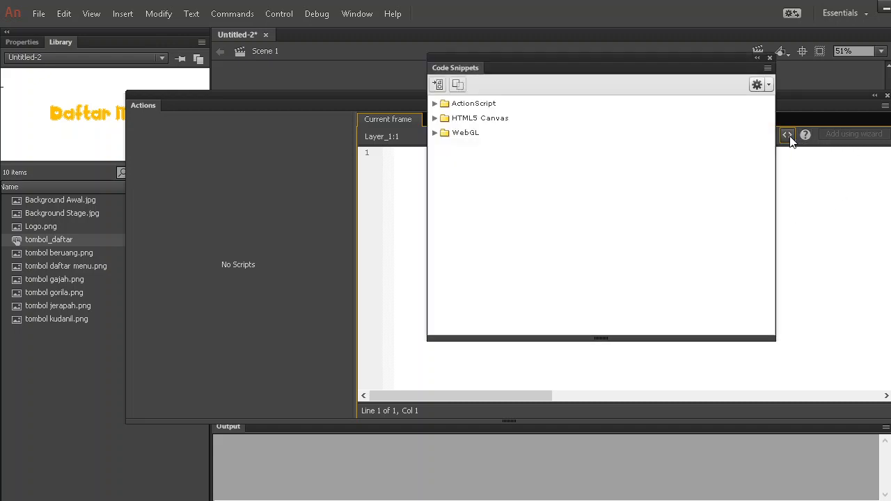
left_click(435, 104)
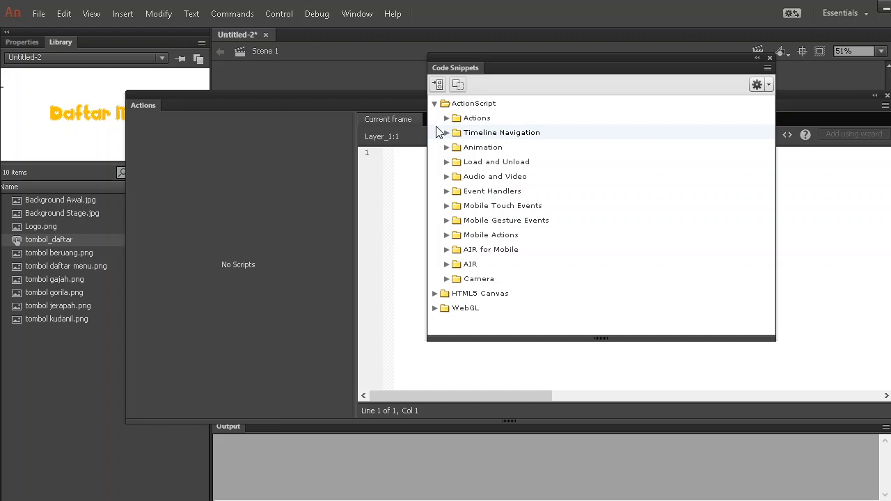
left_click(447, 132)
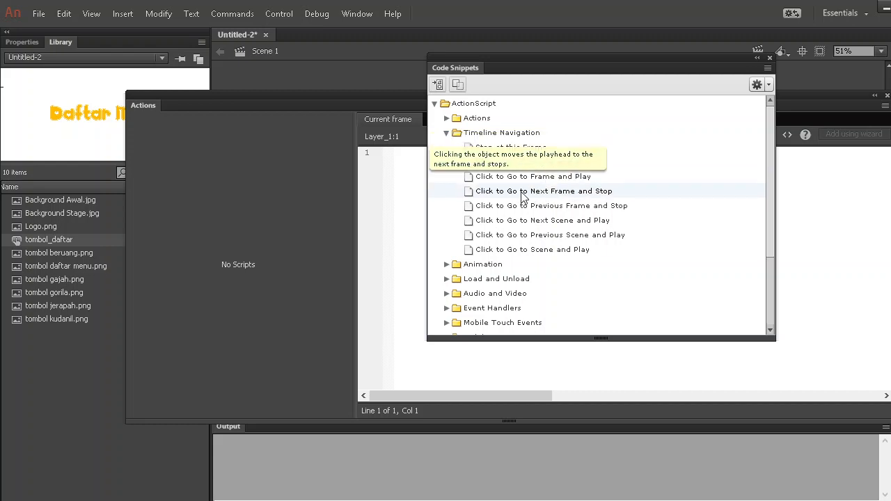
double_click(597, 196)
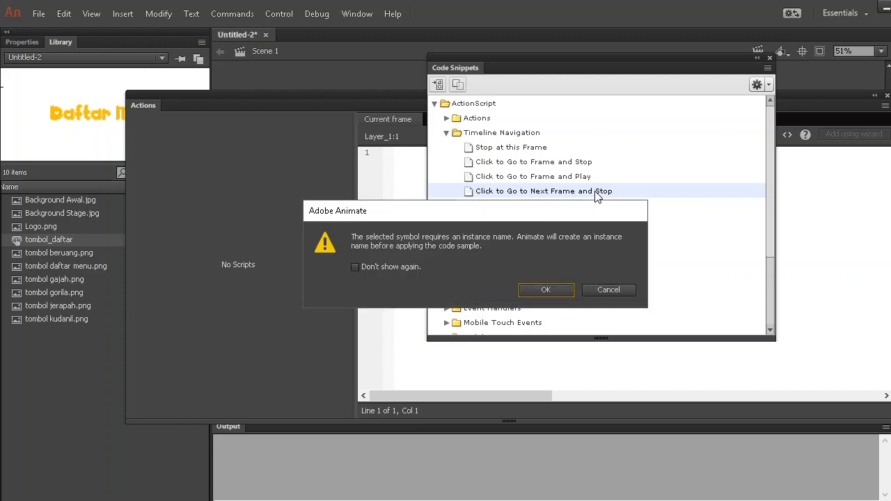
left_click(545, 292)
- Delete the comment block from the frame 1 script and add stop(); on its first line
left_click(489, 245)
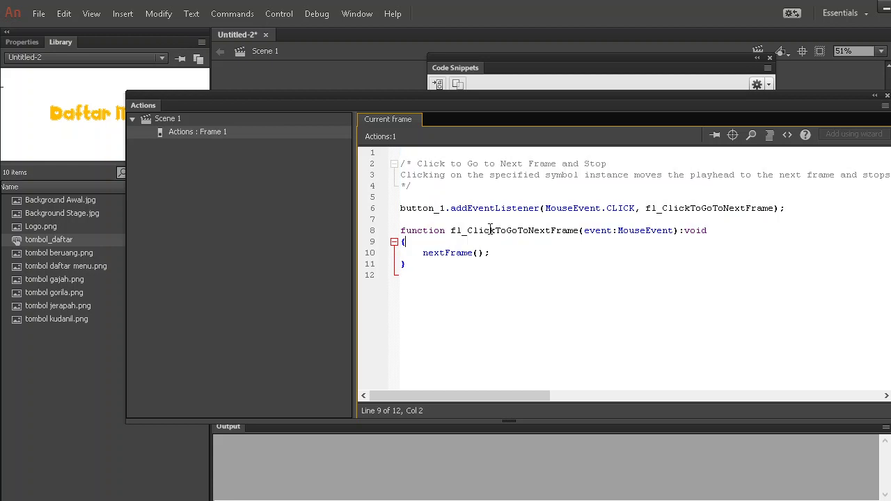
left_click_drag(404, 152, 482, 193)
left_click(429, 165)
left_click(404, 152)
left_click_drag(402, 154, 428, 195)
key("BackSpace")
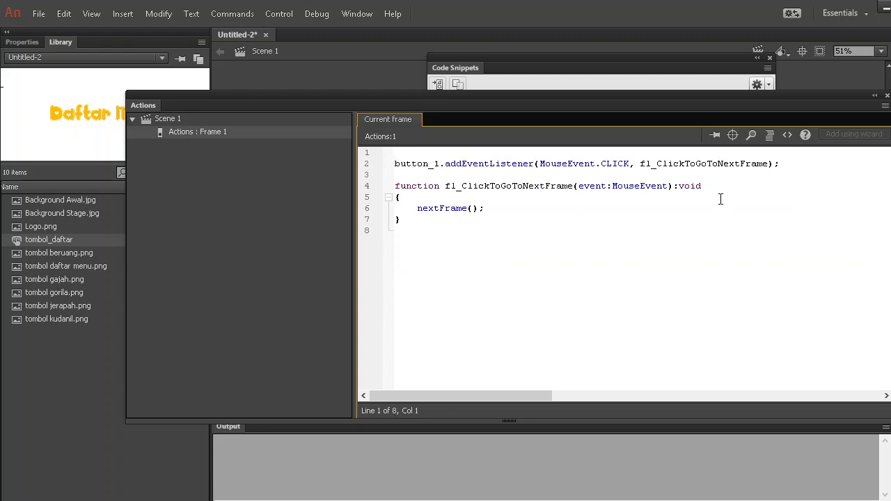
type("stop();")
- Save the project on the Desktop as tugas2.fla
key("ctrl+s")
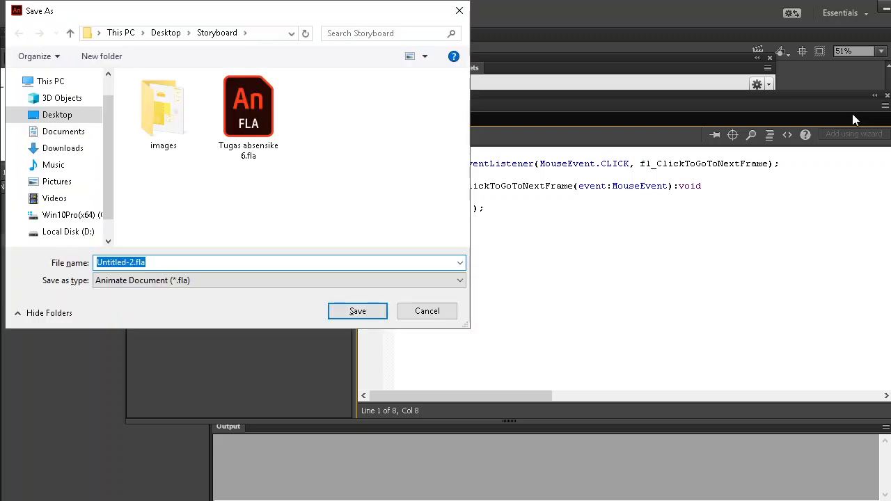
left_click(61, 117)
left_click(129, 262)
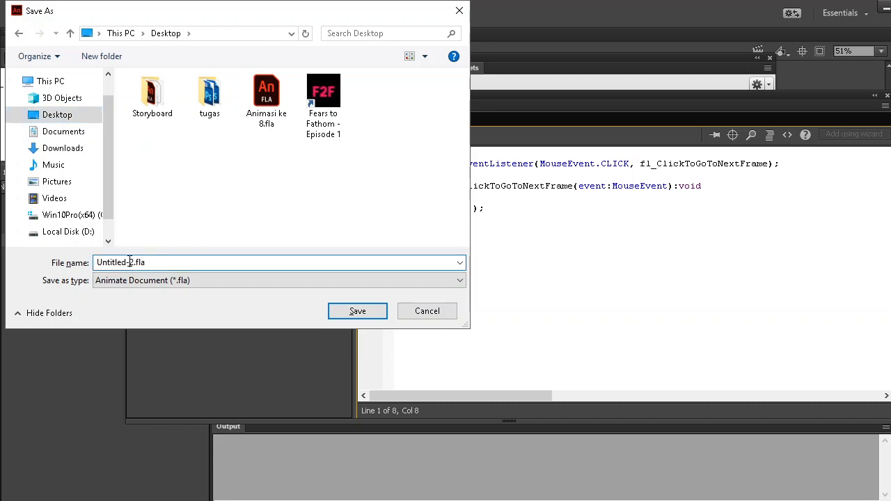
left_click_drag(129, 262, 46, 264)
type("tuga")
type("s")
key("Return")
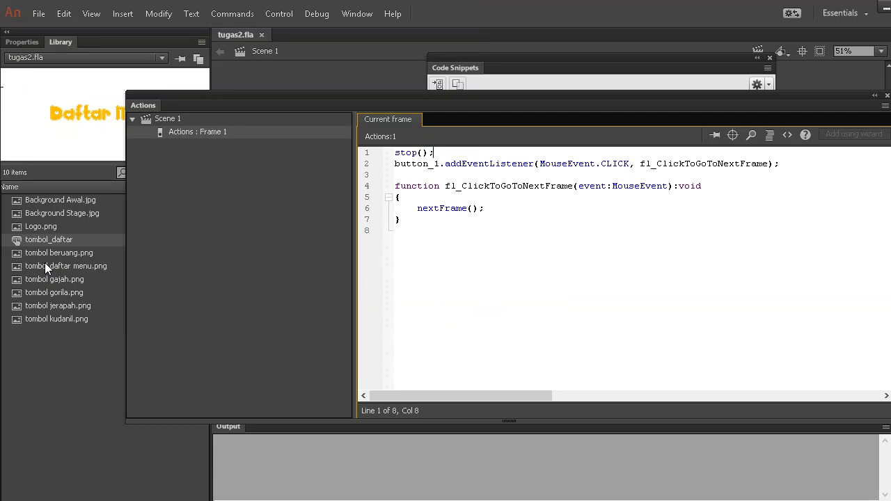
- Close the script windows, test the movie by using the Daftar Menu button, and return to Scene 1
left_click(886, 95)
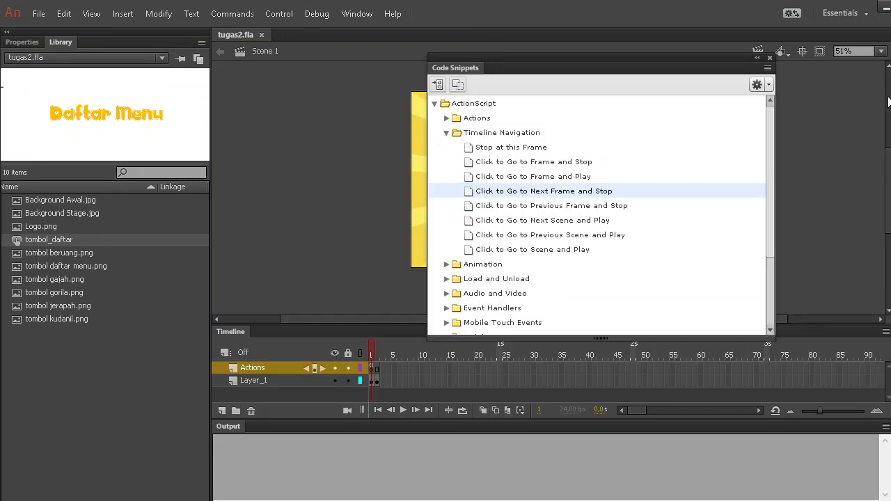
left_click(772, 59)
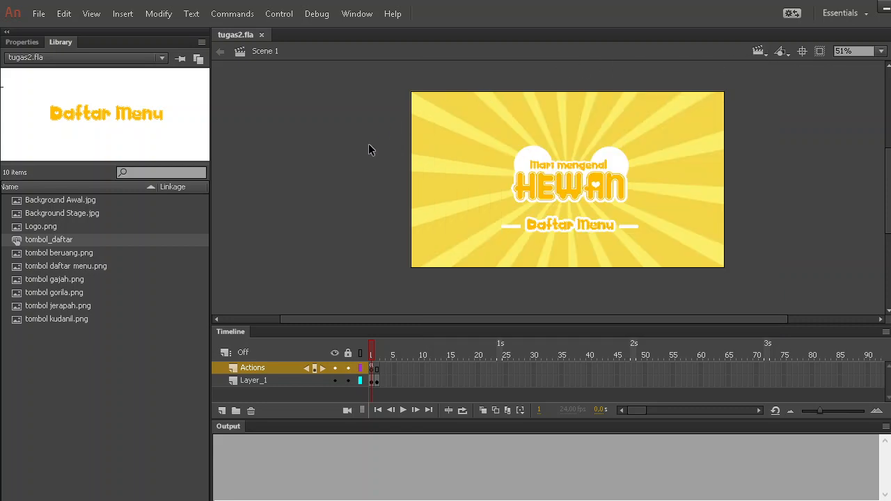
key("ctrl+Return")
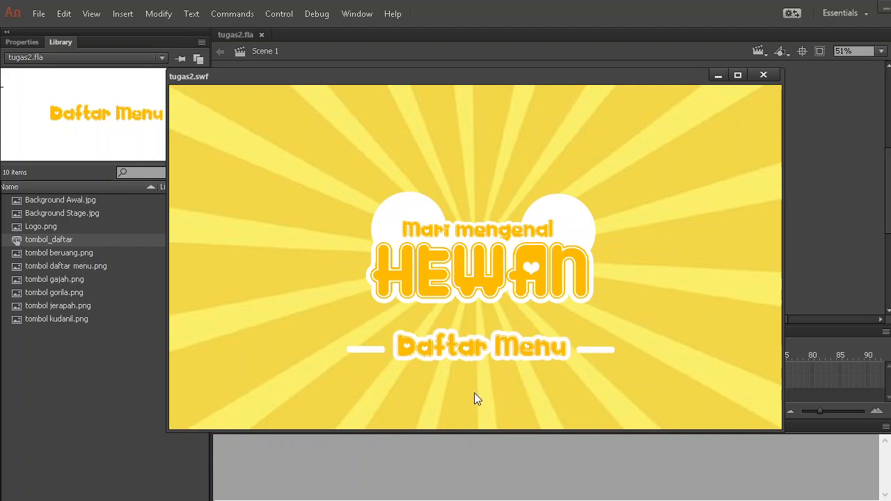
left_click(484, 355)
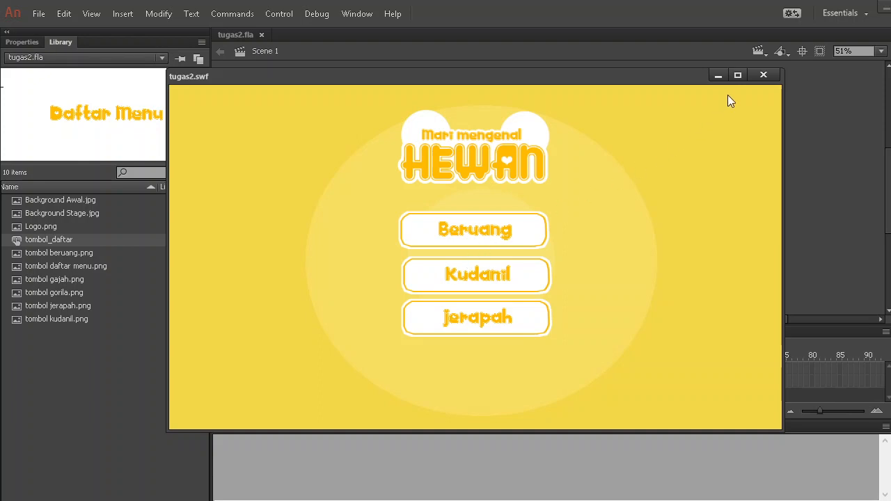
left_click(764, 76)
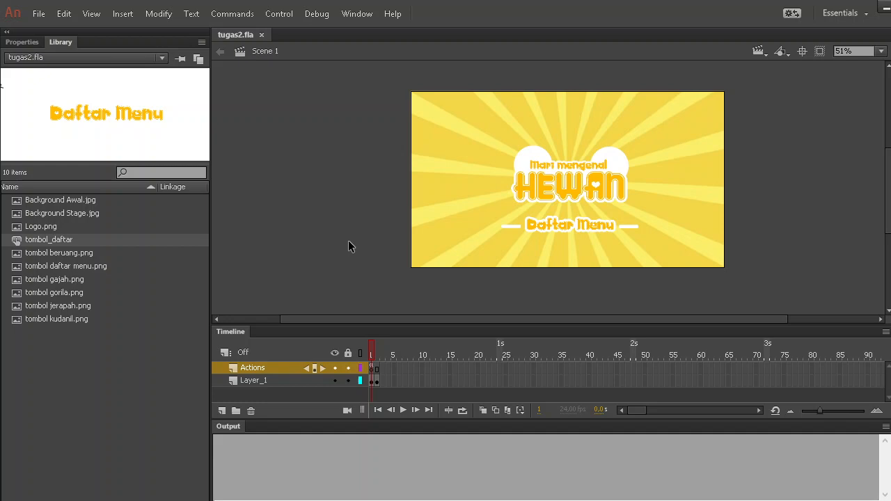
- Insert a blank keyframe at frame 3 of Layer_1
left_click(379, 355)
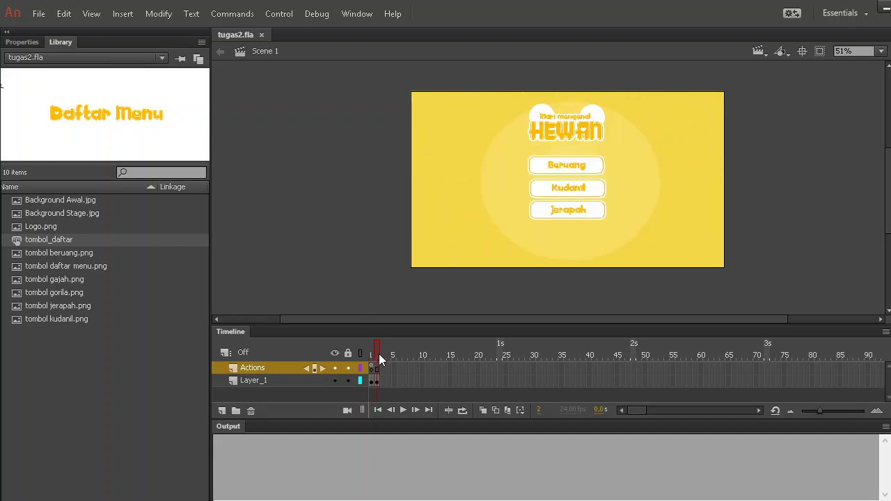
left_click(373, 354)
left_click(379, 356)
right_click(384, 385)
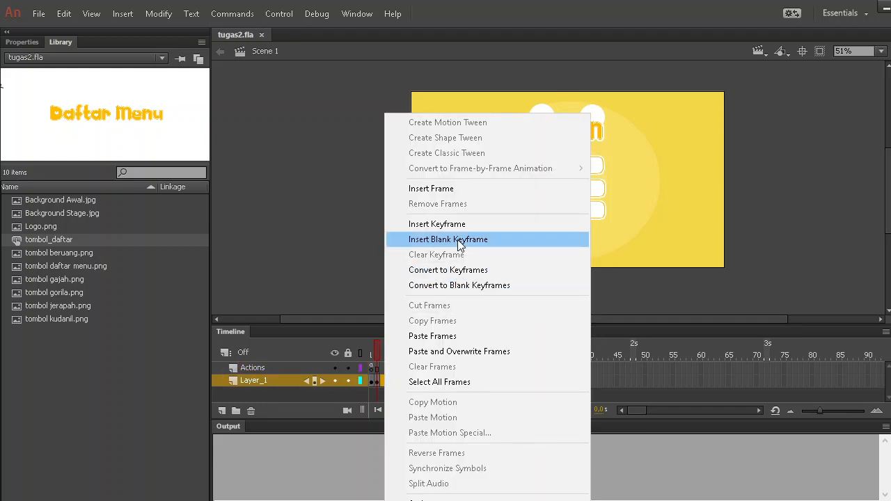
left_click(459, 239)
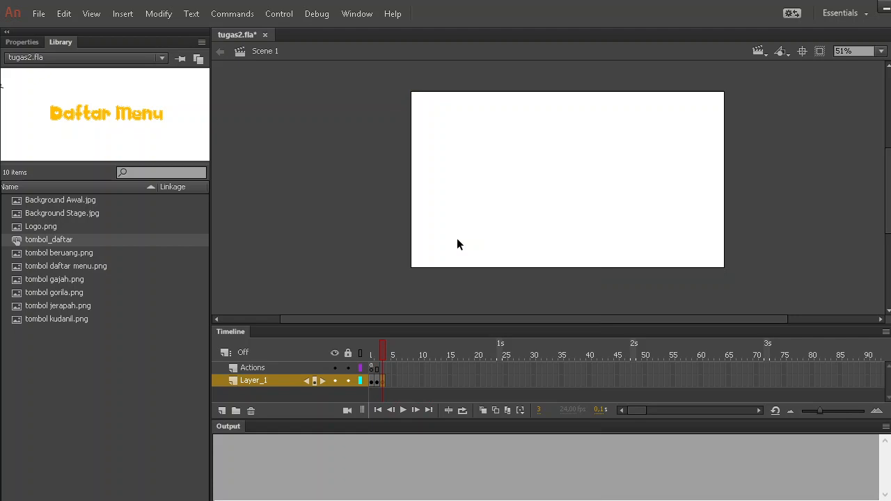
- Import Background 2.png to the stage on frame 3 and position it to cover the stage
left_click(38, 13)
mouse_move(105, 228)
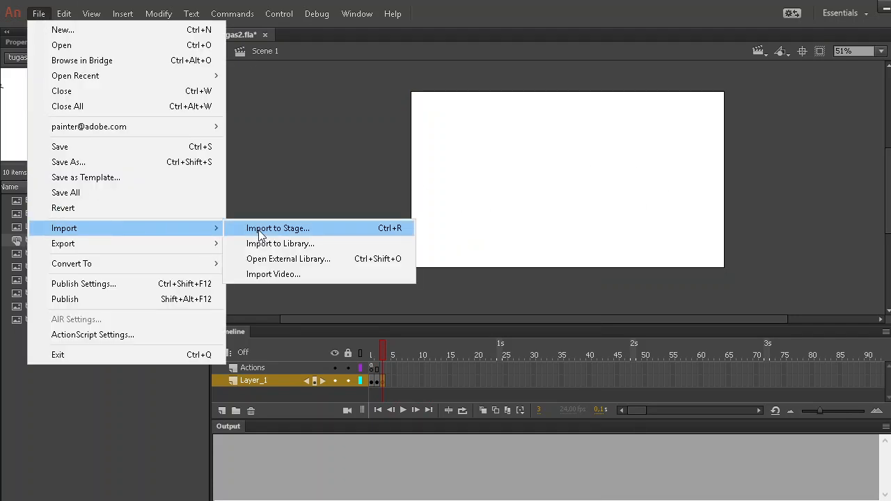
left_click(260, 228)
double_click(249, 127)
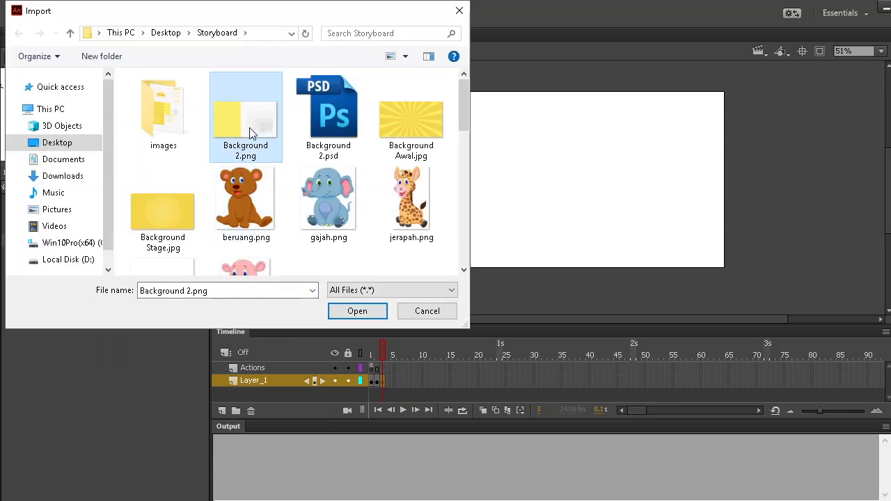
left_click_drag(411, 177, 461, 192)
left_click(301, 199)
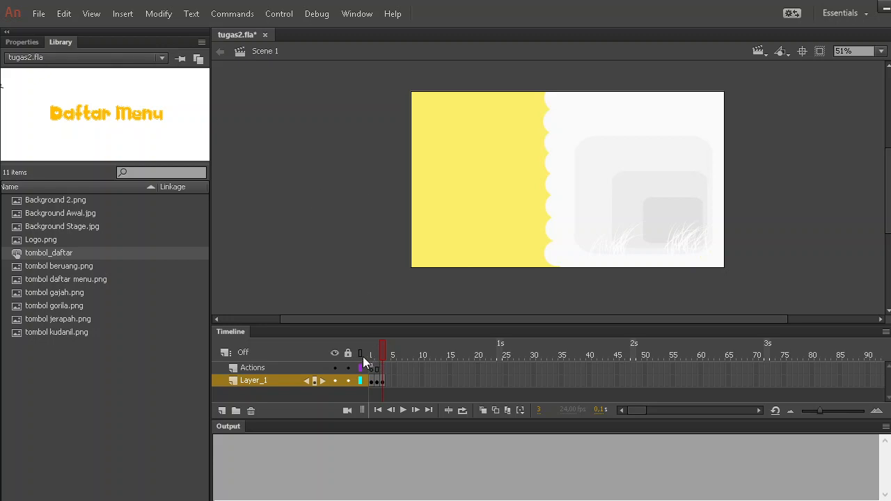
- Import kembali.png to the stage on frame 2, shrink it to about a quarter size, and place it in the stage's upper-left corner
left_click(379, 381)
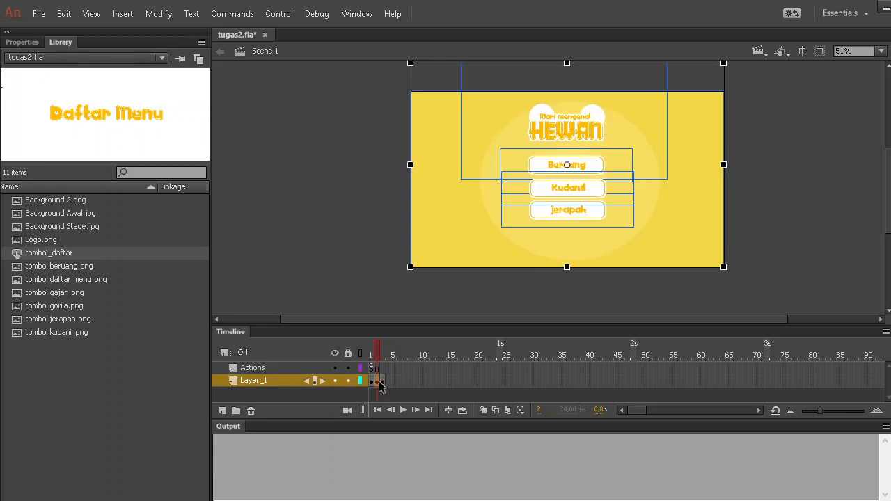
left_click(343, 245)
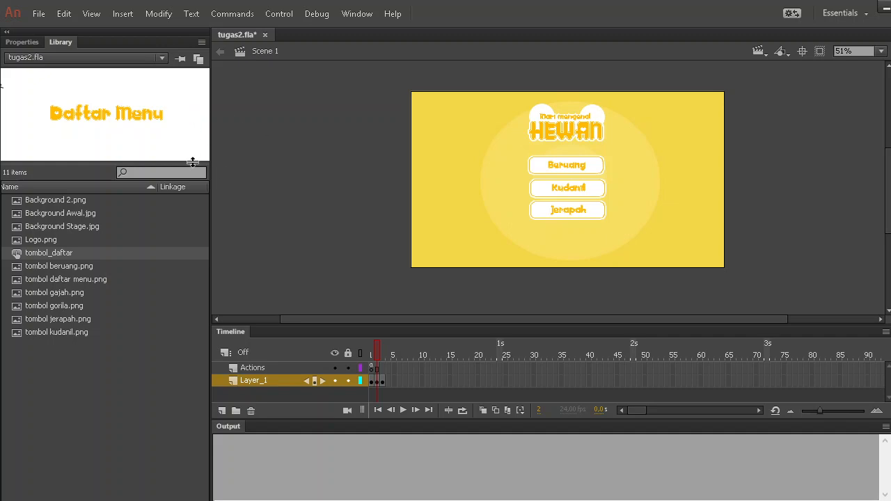
left_click(371, 381)
left_click(379, 383)
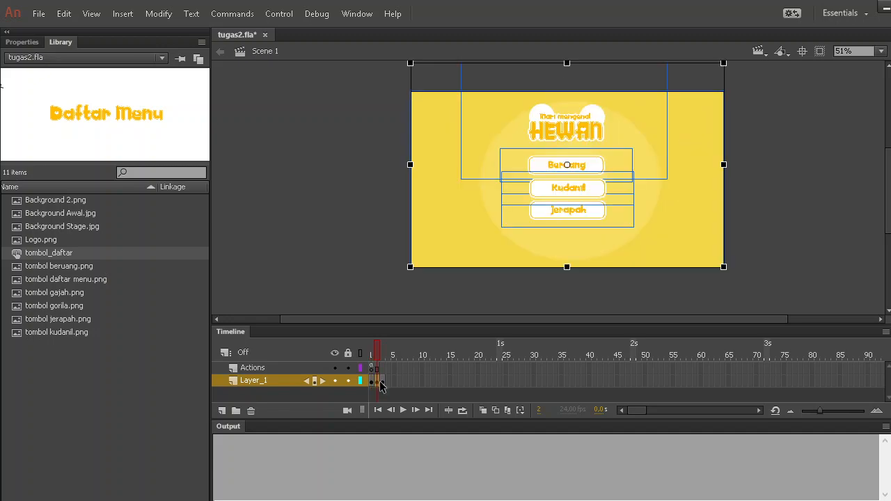
left_click(38, 13)
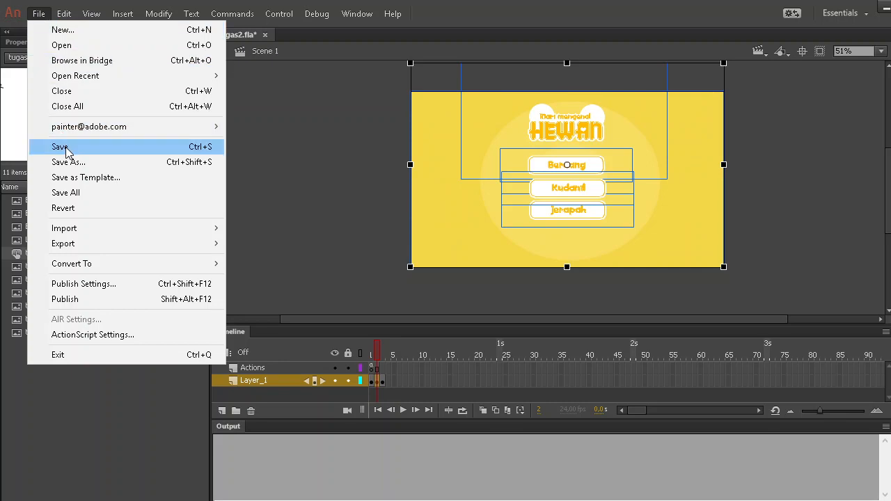
mouse_move(95, 231)
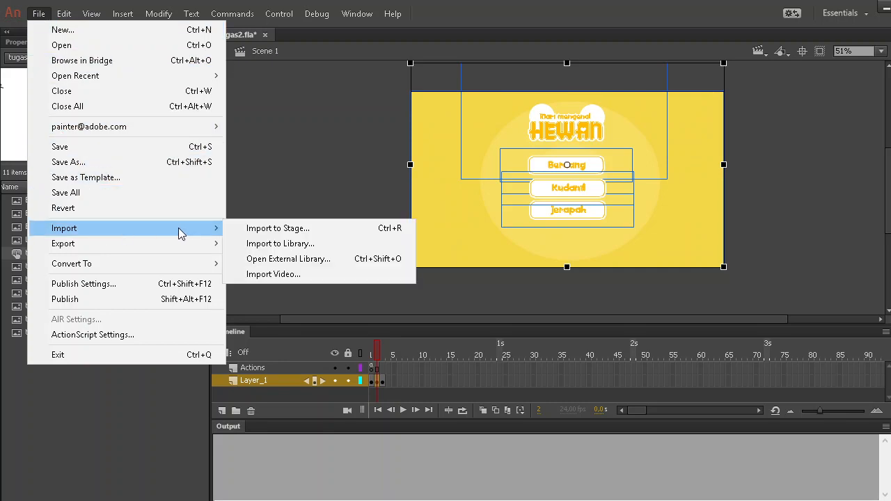
left_click(267, 229)
scroll(214, 179, "down", 3)
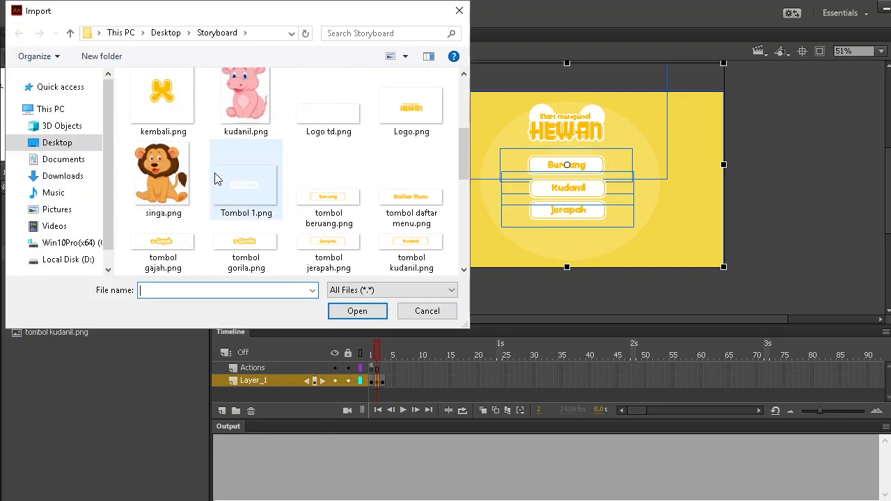
left_click(167, 104)
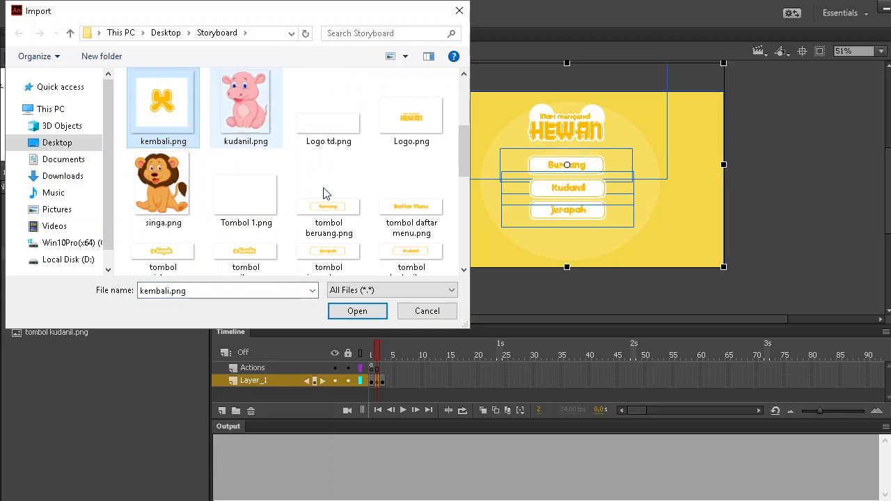
left_click(362, 312)
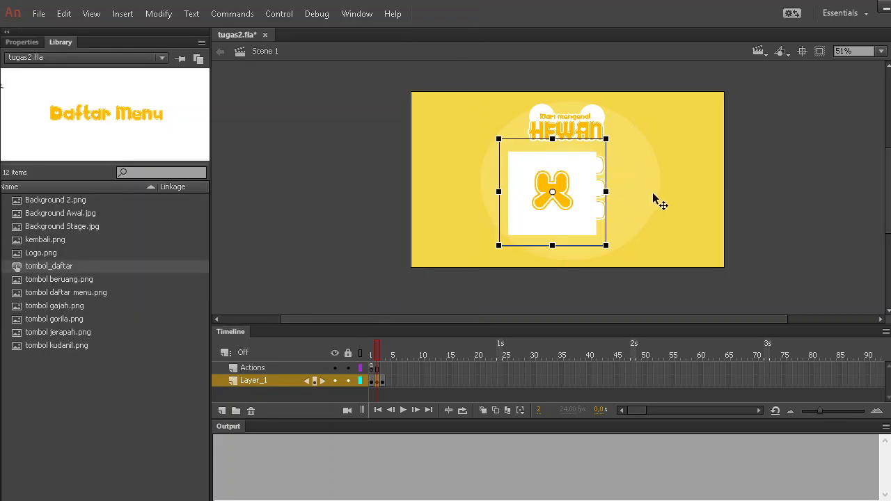
left_click_drag(578, 223, 438, 116)
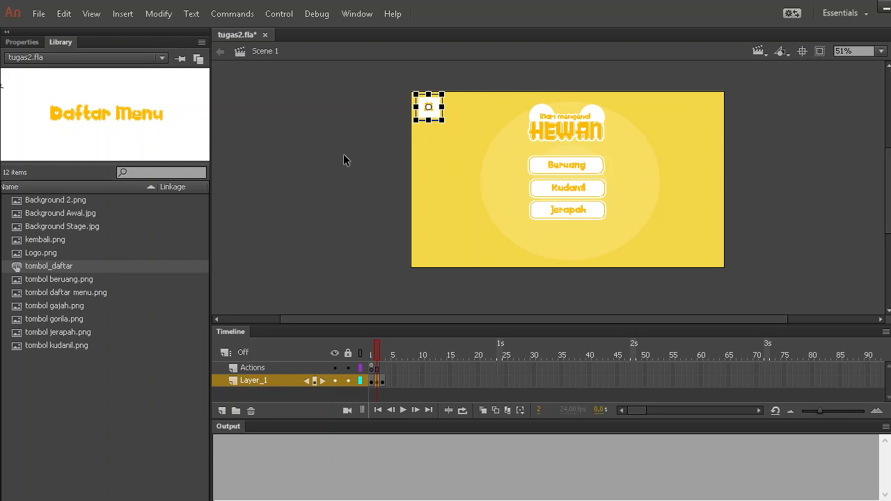
- Convert the kembali image in the stage's upper-left corner to a button symbol named tombol_kembali
left_click(402, 147)
left_click(431, 113)
right_click(433, 116)
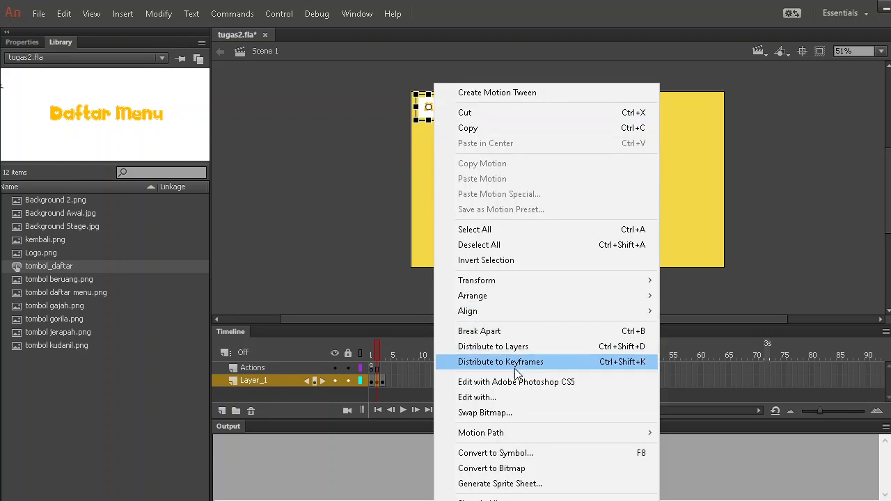
left_click(511, 453)
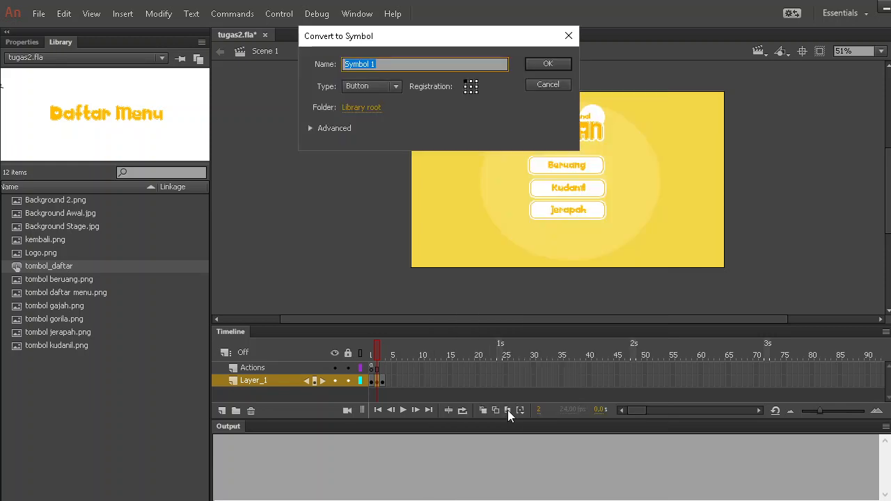
type("tombol_")
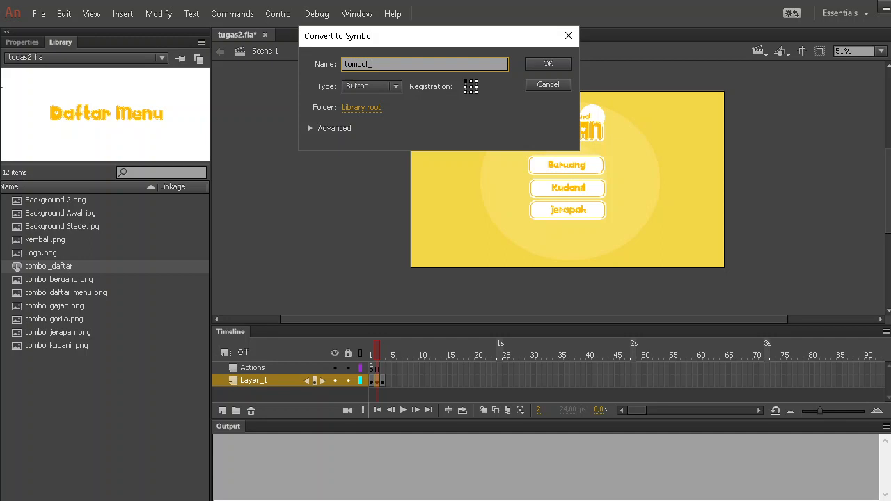
type("kembali")
left_click(548, 67)
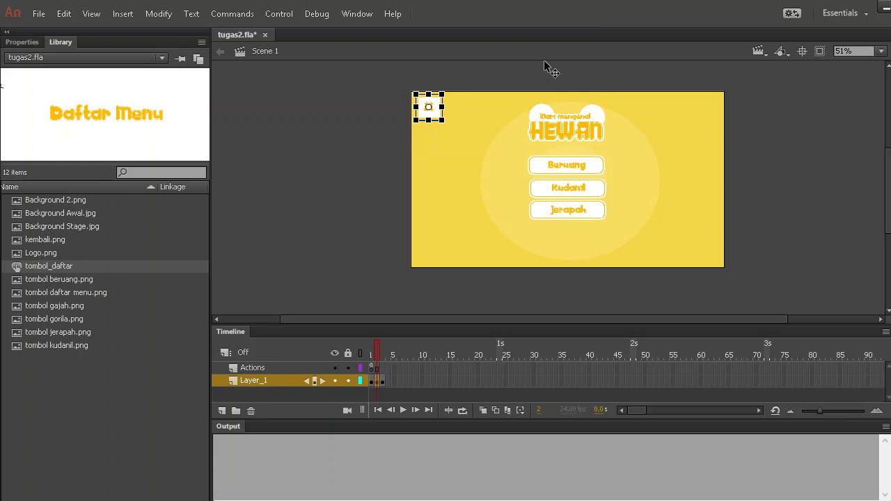
- Open tombol_kembali for editing, insert a keyframe on its Over state, and enlarge the image there about one and a half times
double_click(439, 119)
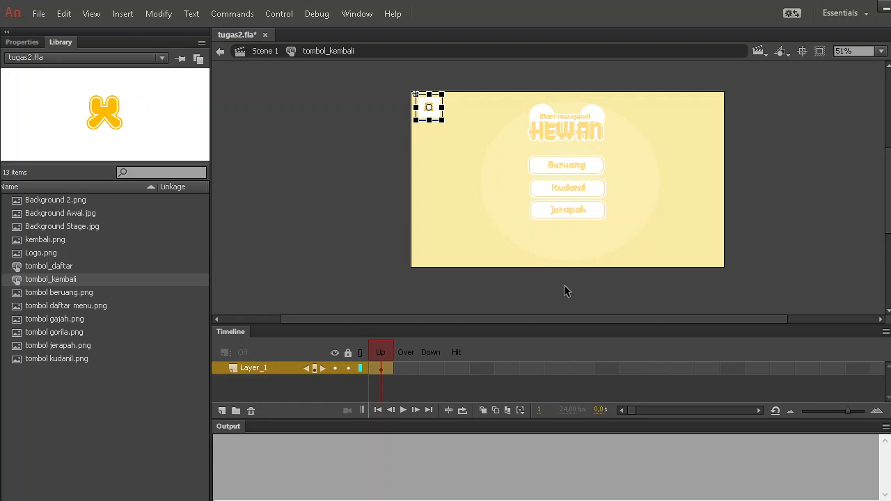
left_click(405, 368)
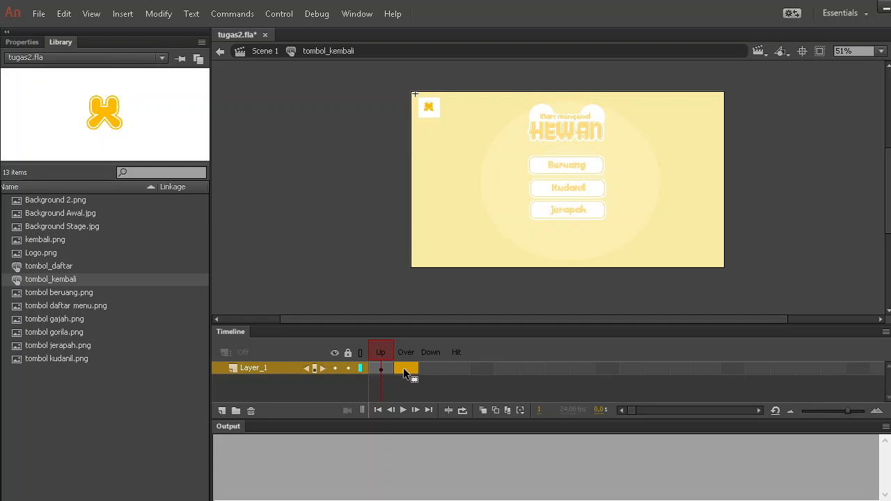
right_click(404, 370)
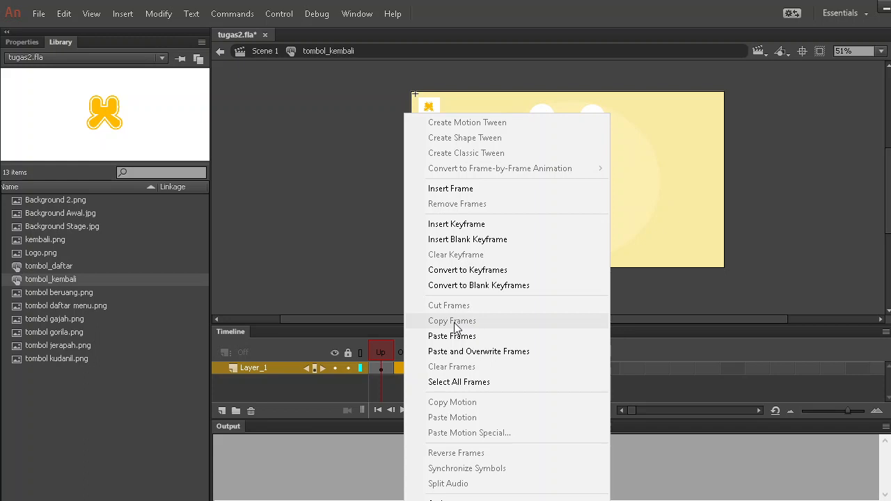
left_click(459, 225)
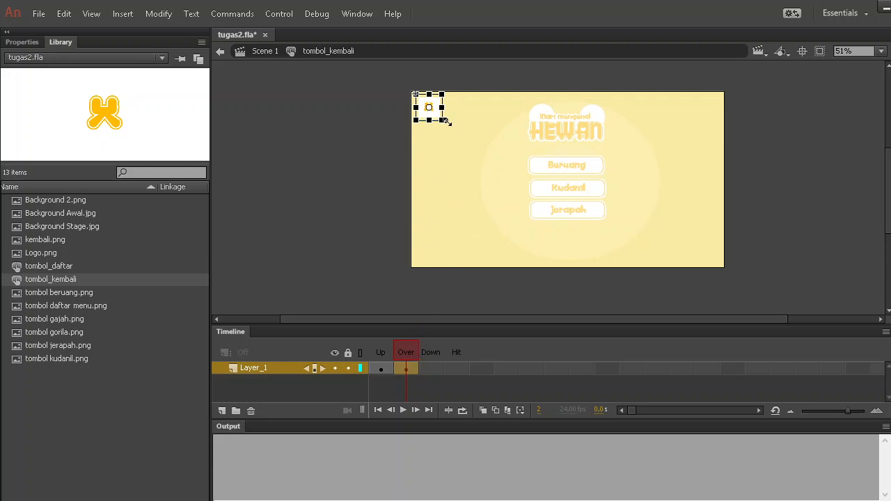
left_click_drag(447, 122, 448, 127)
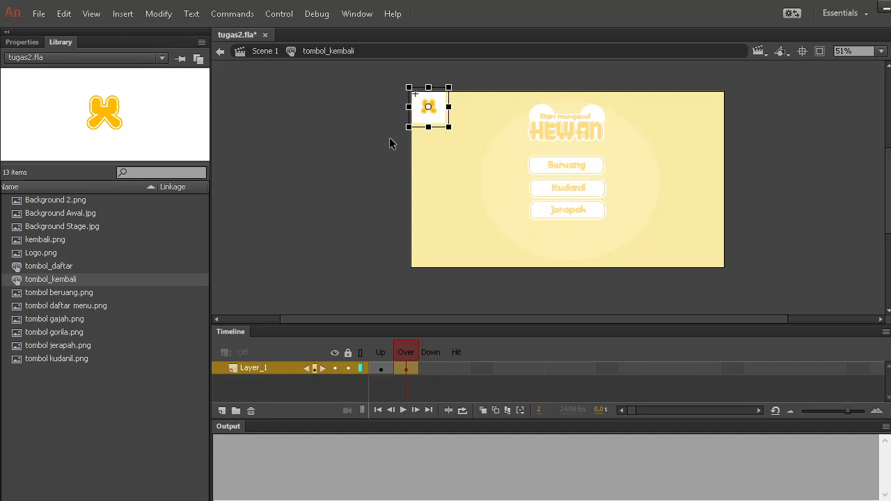
left_click(329, 147)
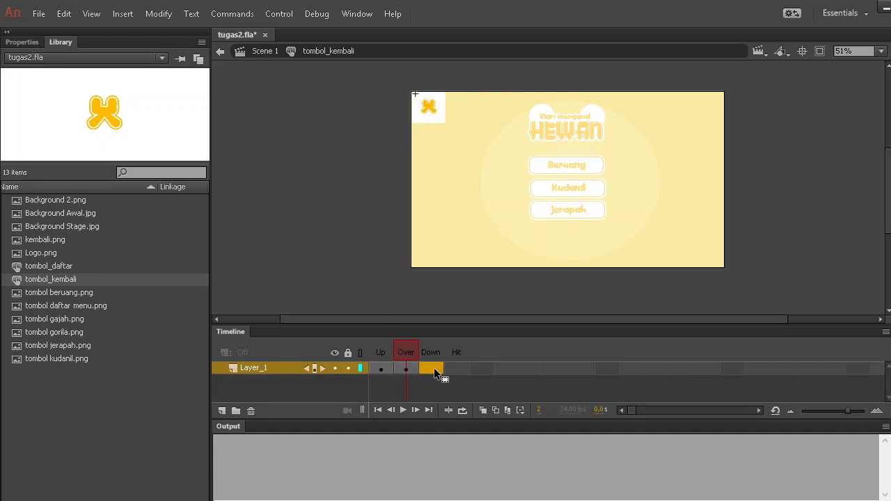
- Copy the Up frame of tombol_kembali and paste it into the Down state
right_click(381, 369)
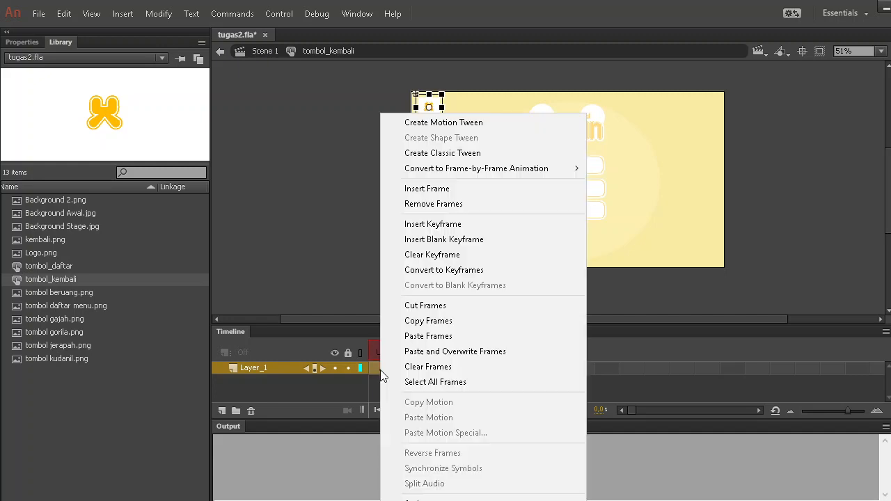
left_click(428, 321)
right_click(430, 368)
left_click(468, 337)
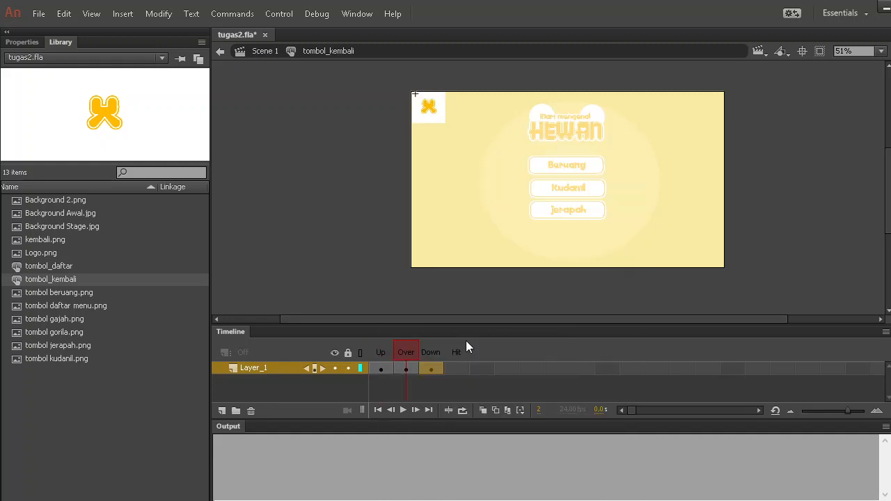
- Insert a keyframe on the Hit state of tombol_kembali and shrink the image there slightly
left_click(456, 368)
right_click(458, 368)
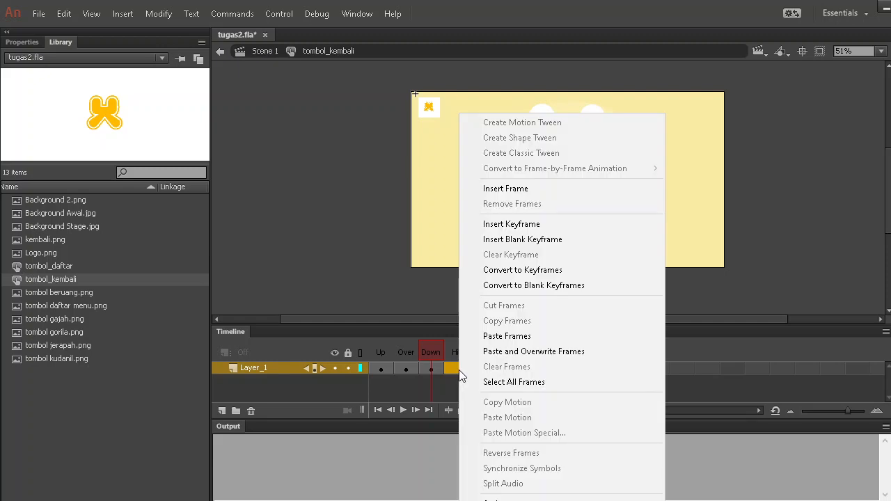
left_click(519, 224)
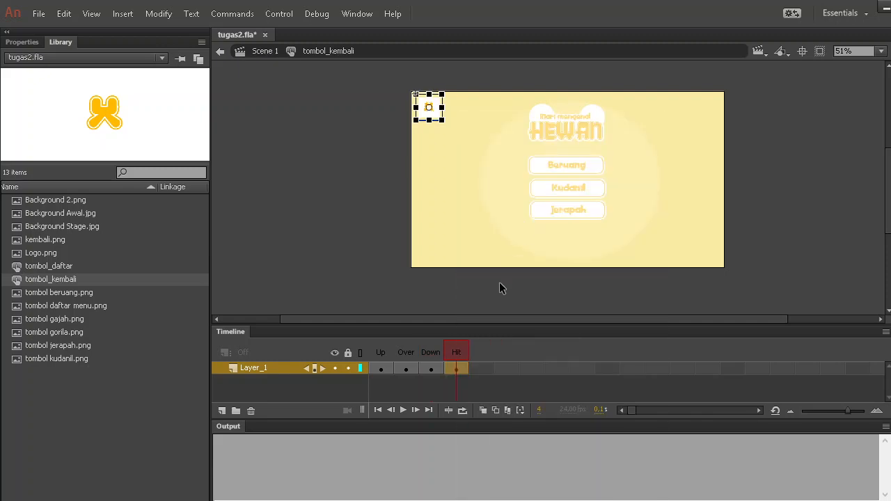
left_click(434, 367)
left_click(453, 368)
mouse_move(444, 123)
left_mouse_down()
mouse_move(453, 127)
mouse_move(442, 117)
left_mouse_up()
left_click(310, 152)
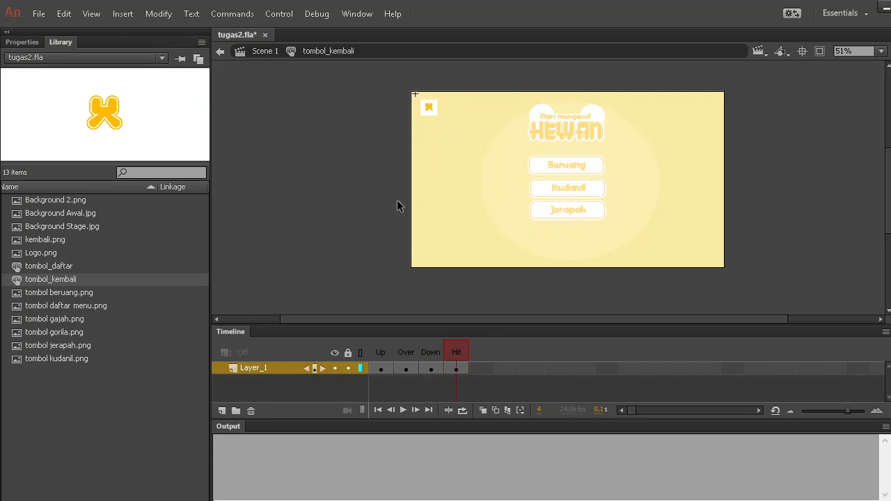
- Return to Scene 1 and test the movie by opening the animal menu and trying the X-shaped back button
left_click(266, 53)
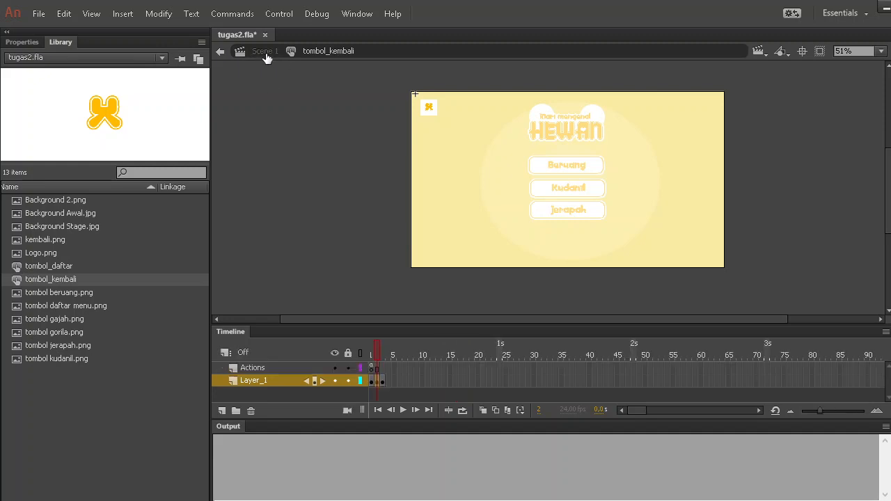
key("ctrl+Return")
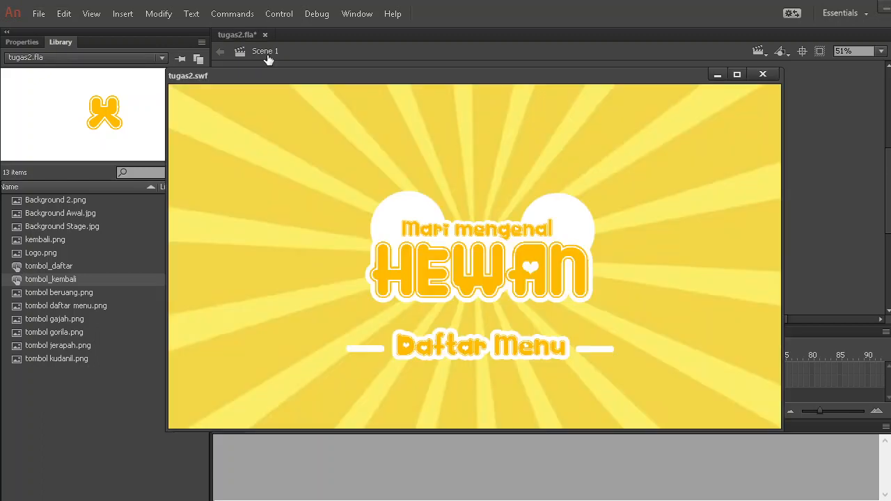
left_click(524, 353)
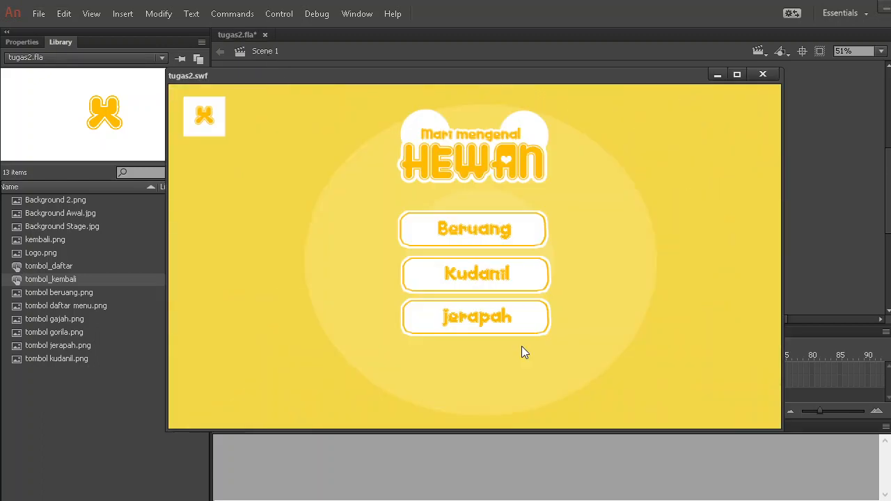
left_click(206, 123)
left_click(208, 126)
left_click(206, 127)
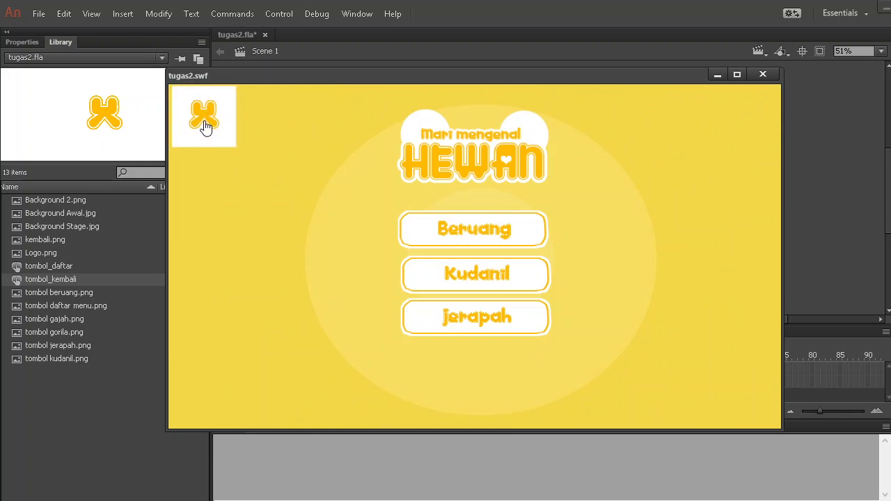
left_click(771, 74)
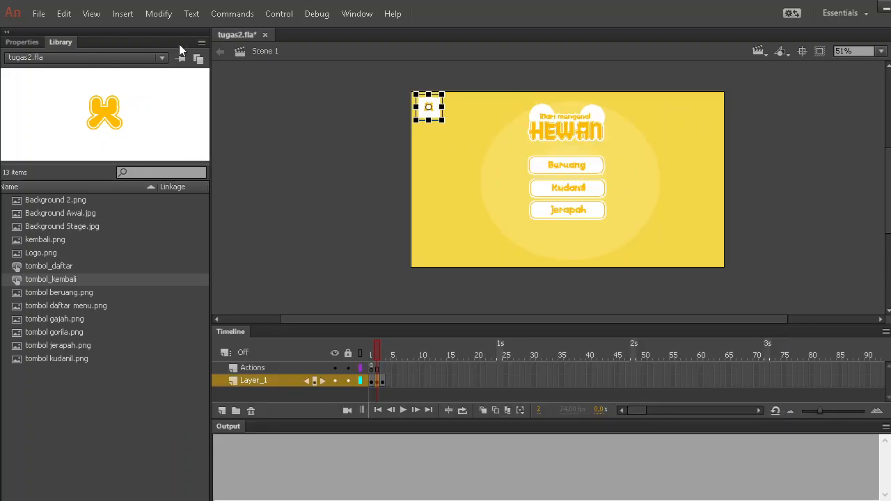
- Apply the Click to Go to Frame and Stop code snippet to the back button on frame 2, accepting an automatic instance name
left_click(324, 168)
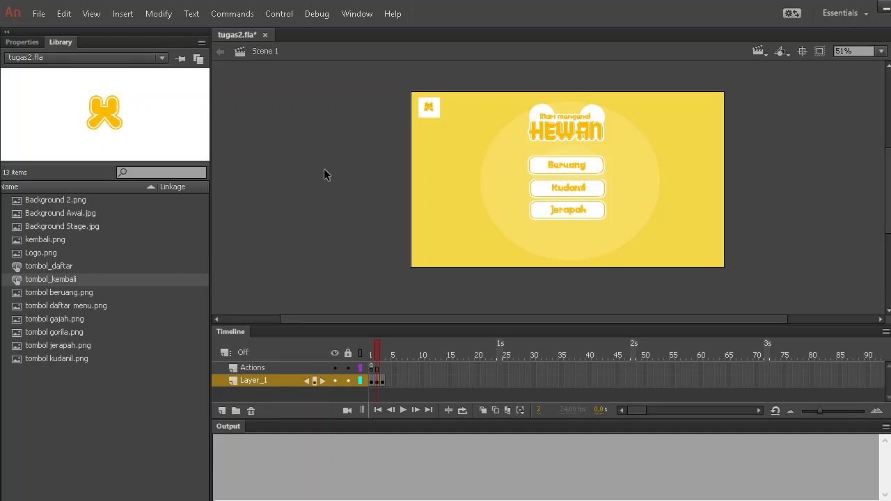
left_click(432, 112)
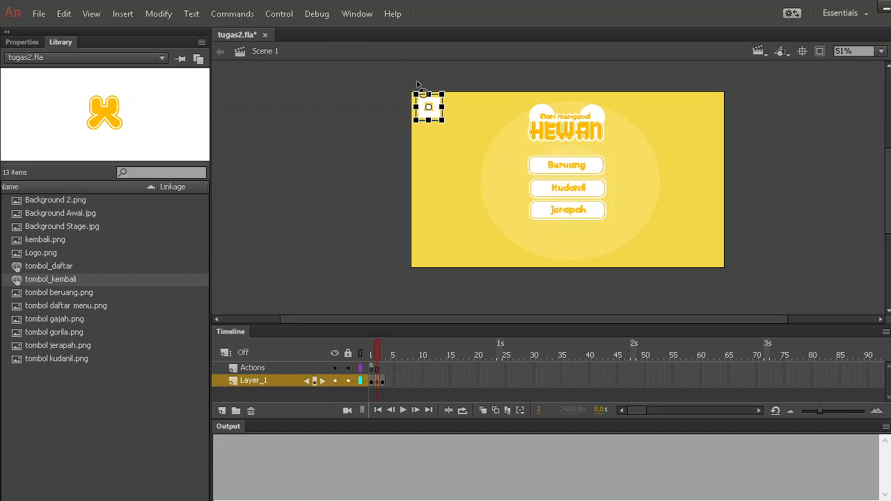
left_click(353, 14)
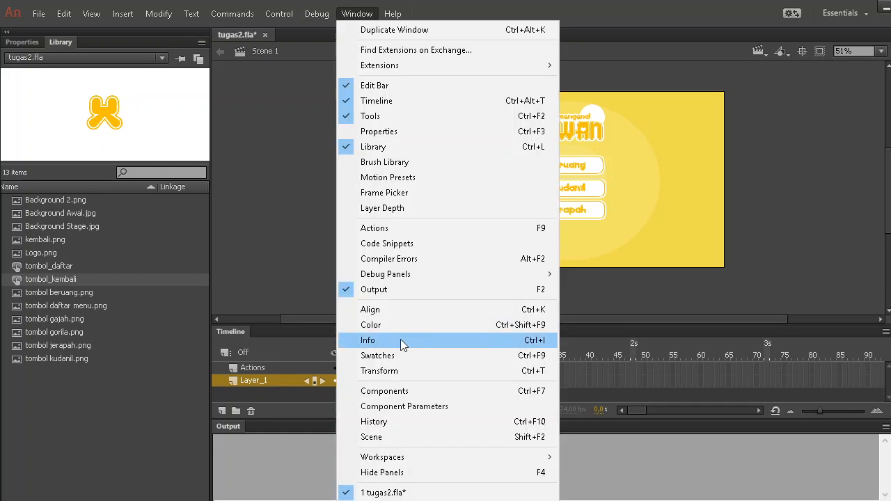
left_click(416, 229)
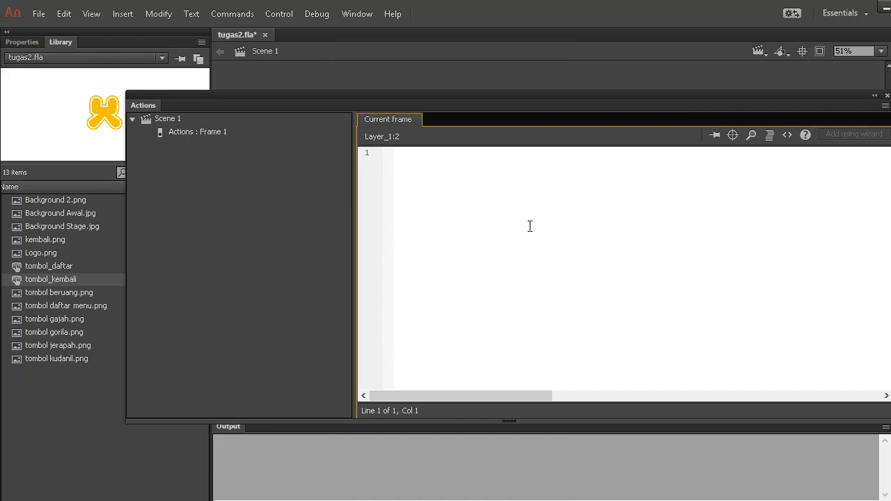
left_click(788, 135)
left_click(435, 104)
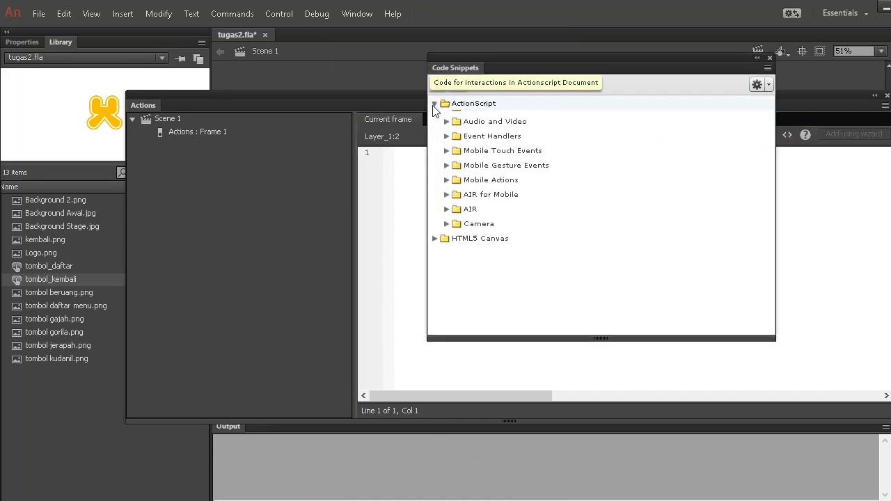
left_click(447, 132)
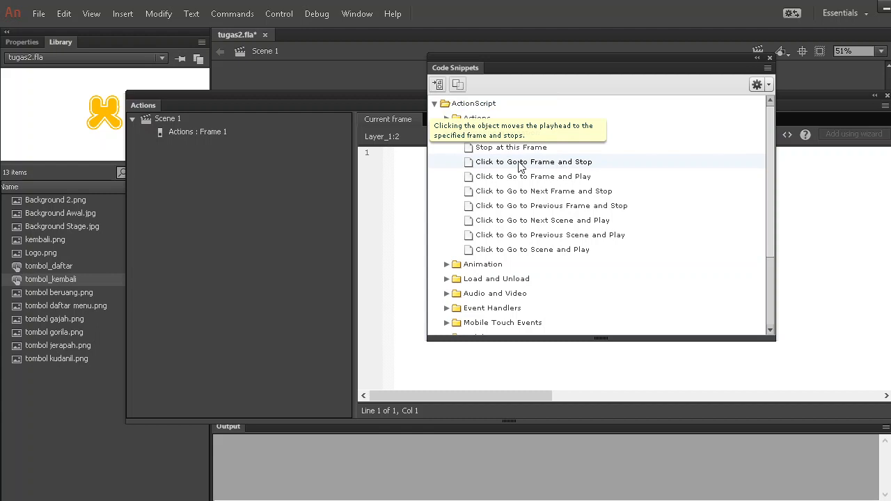
double_click(565, 166)
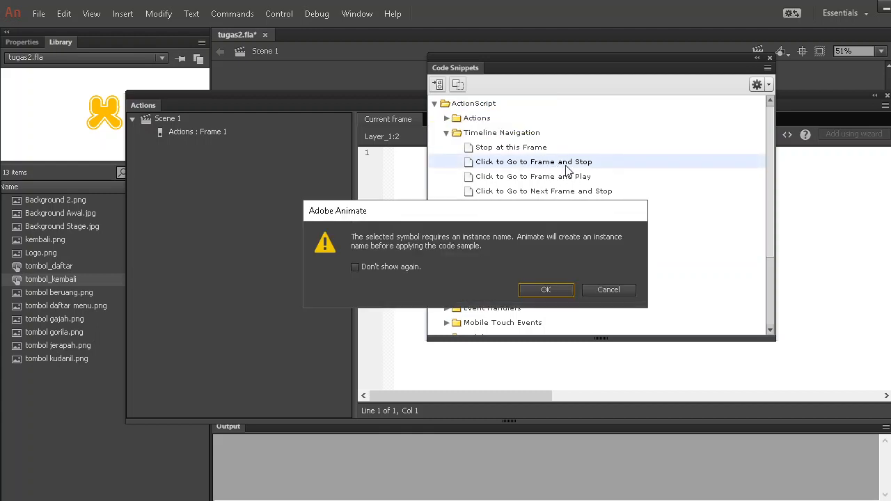
left_click(567, 290)
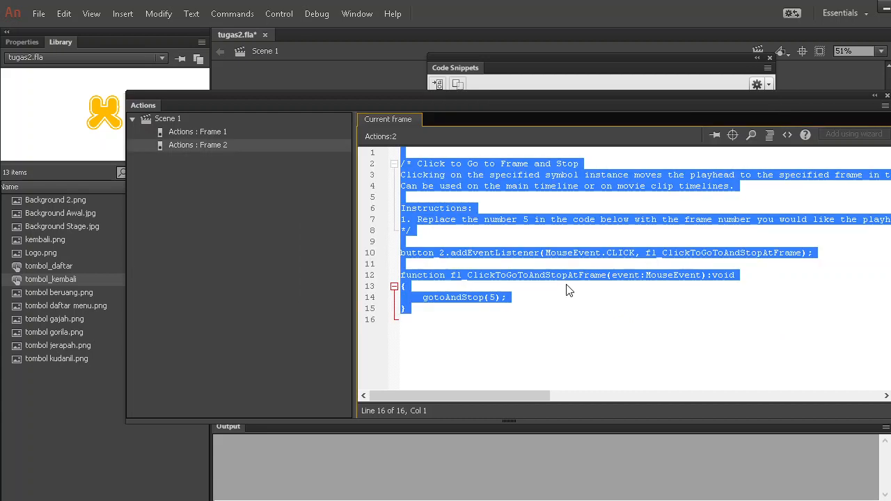
- Replace the instruction comment block at the start of the frame 2 script with stop();
left_click(468, 276)
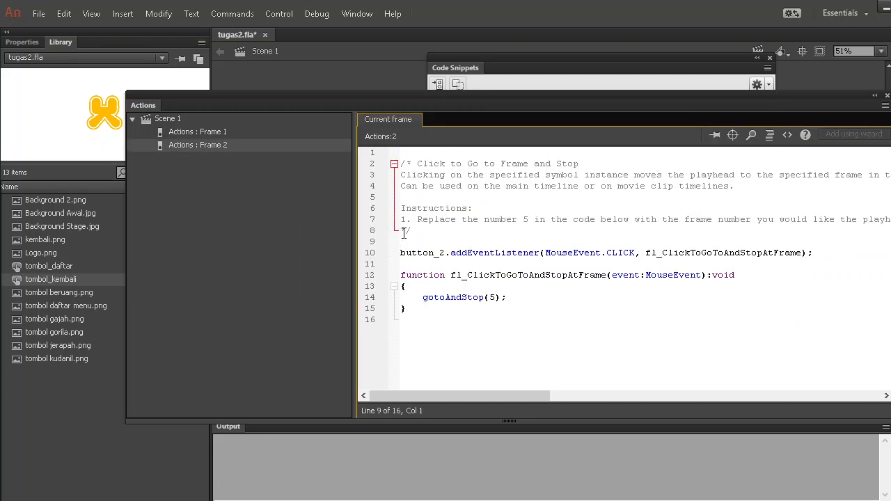
left_click_drag(406, 242, 402, 152)
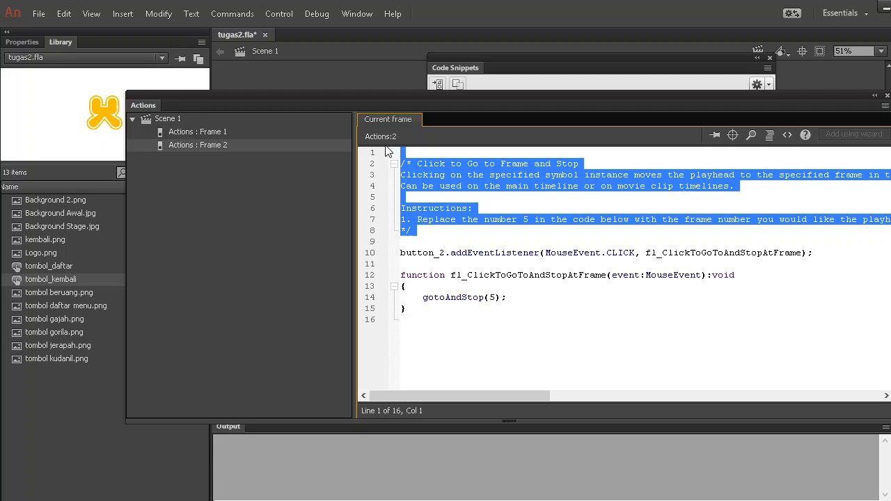
key("BackSpace")
type("sto")
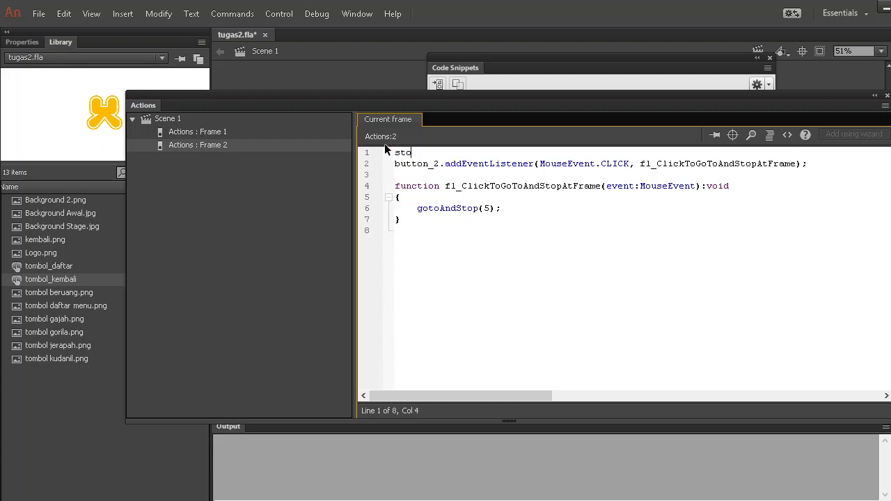
type("p();")
- Set the target frame in the frame 2 script to gotoAndStop(1) and save the file
double_click(486, 209)
type("1")
key("BackSpace")
type("3")
key("BackSpace")
type("1")
key("ctrl+s")
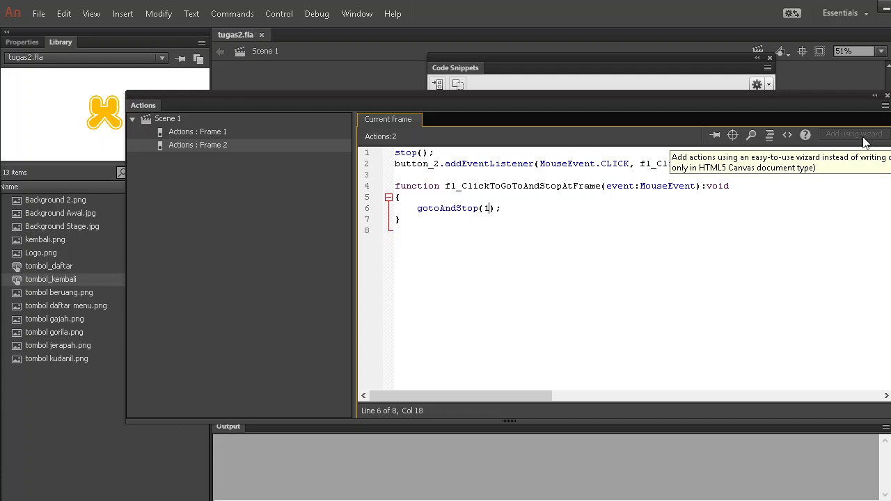
- Close the script windows and test the movie by opening the animal menu and going back to the opening screen
left_click(887, 95)
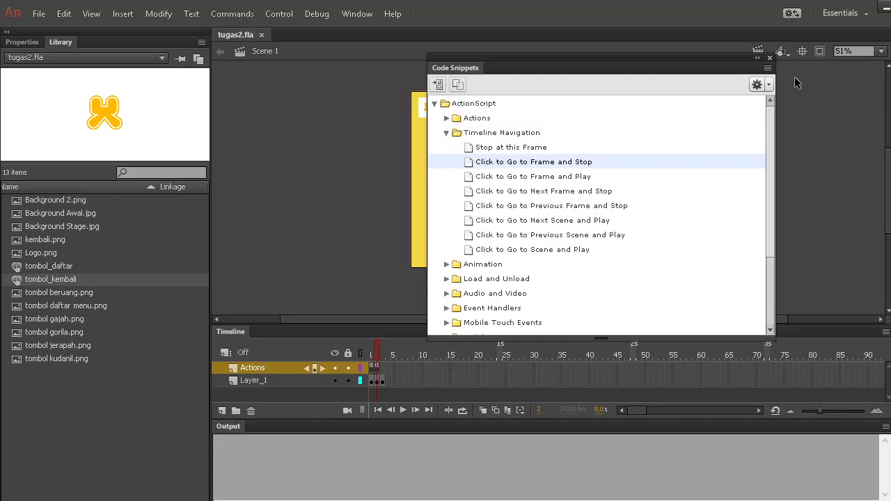
left_click(771, 58)
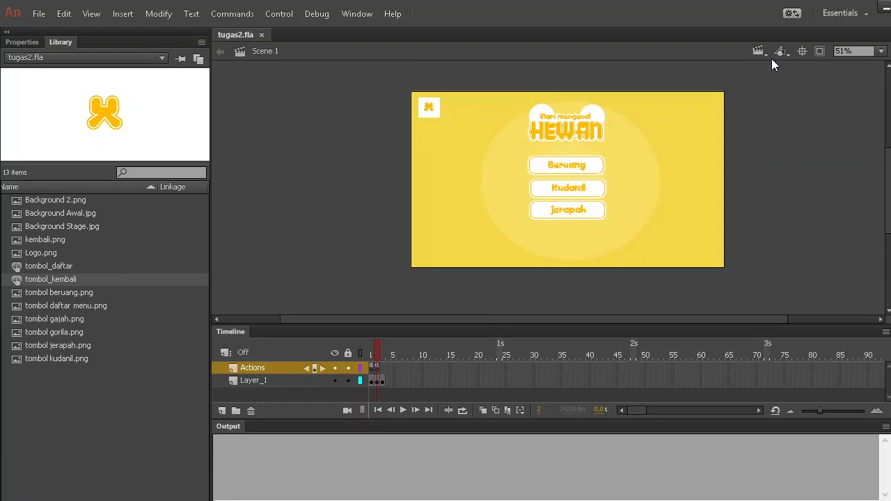
key("ctrl+Return")
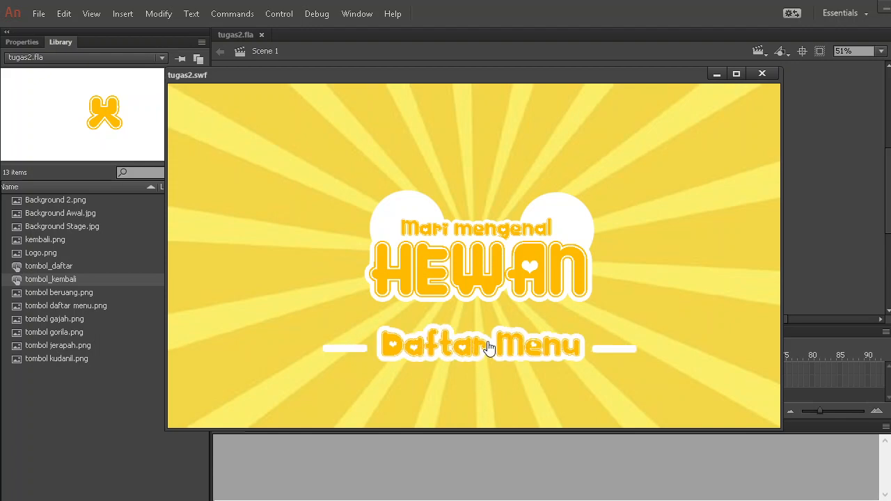
left_click(495, 340)
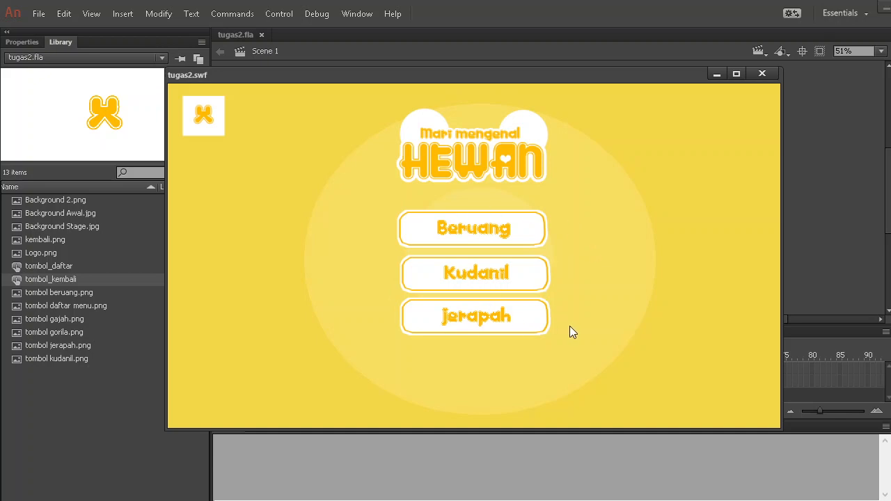
left_click(200, 122)
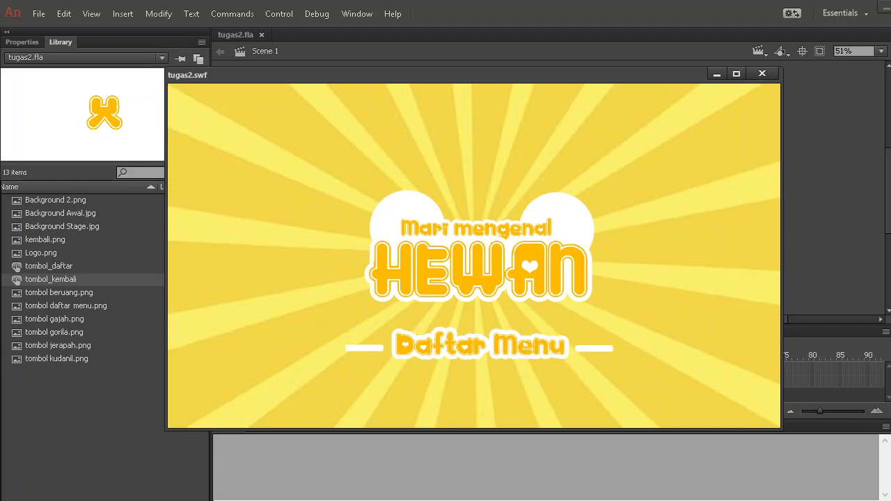
left_click(757, 75)
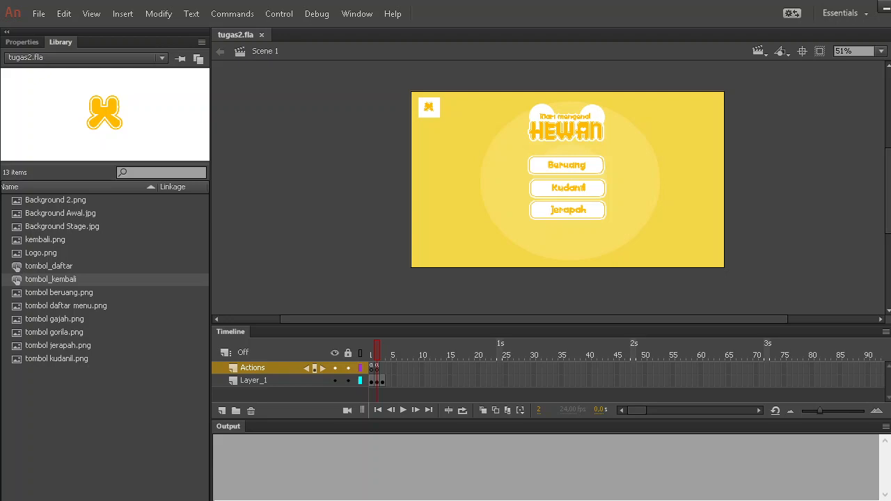
key("alt+Tab")
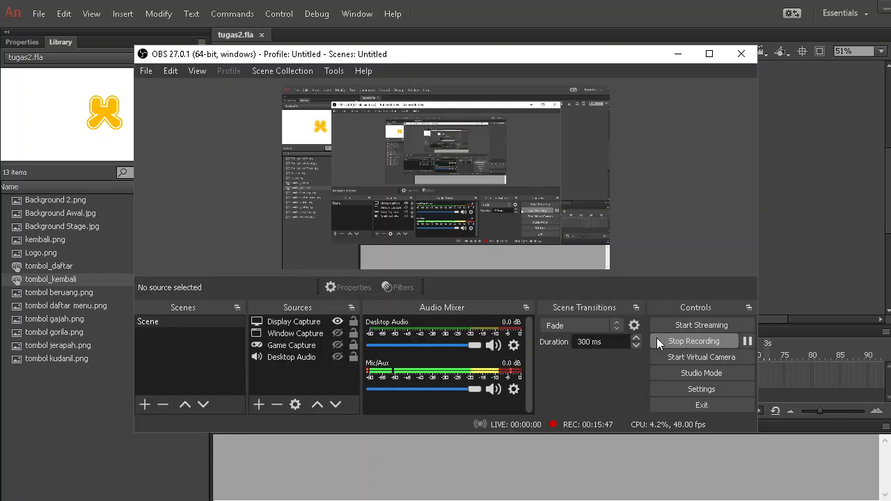